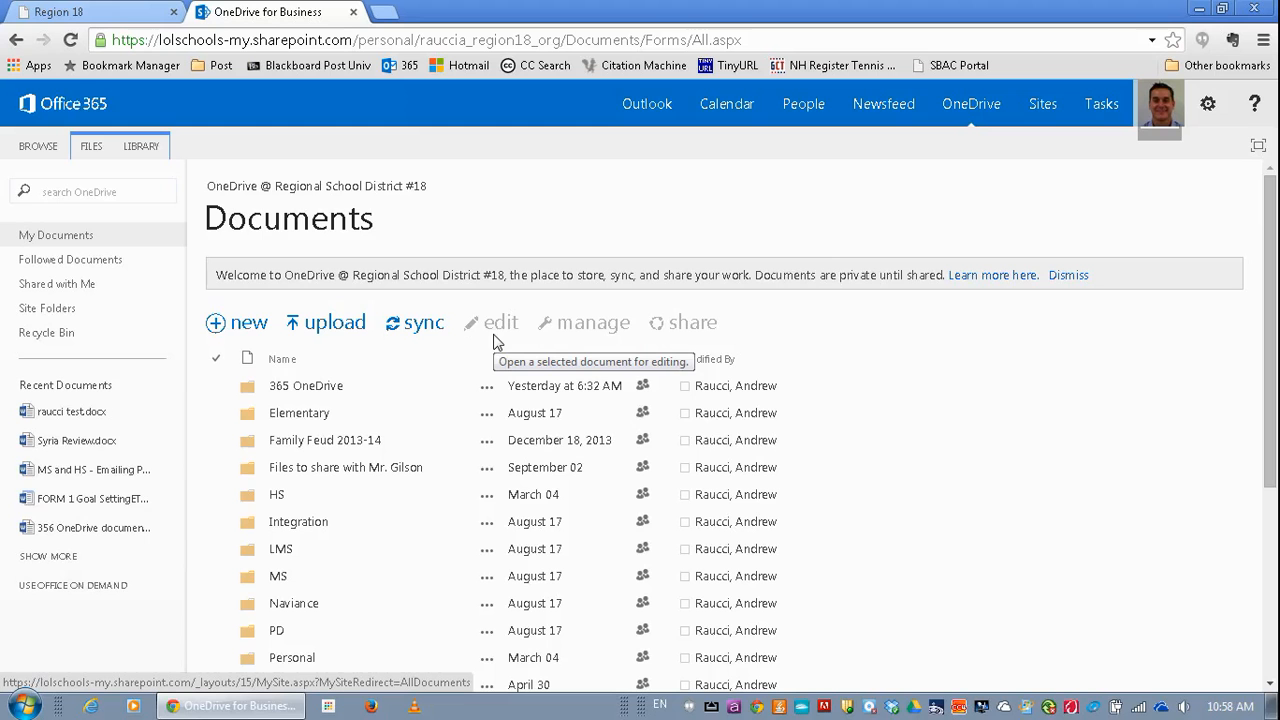
Create a new folder named "US History Per 1" in the OneDrive Documents library.
scroll(468, 398, down, 3)
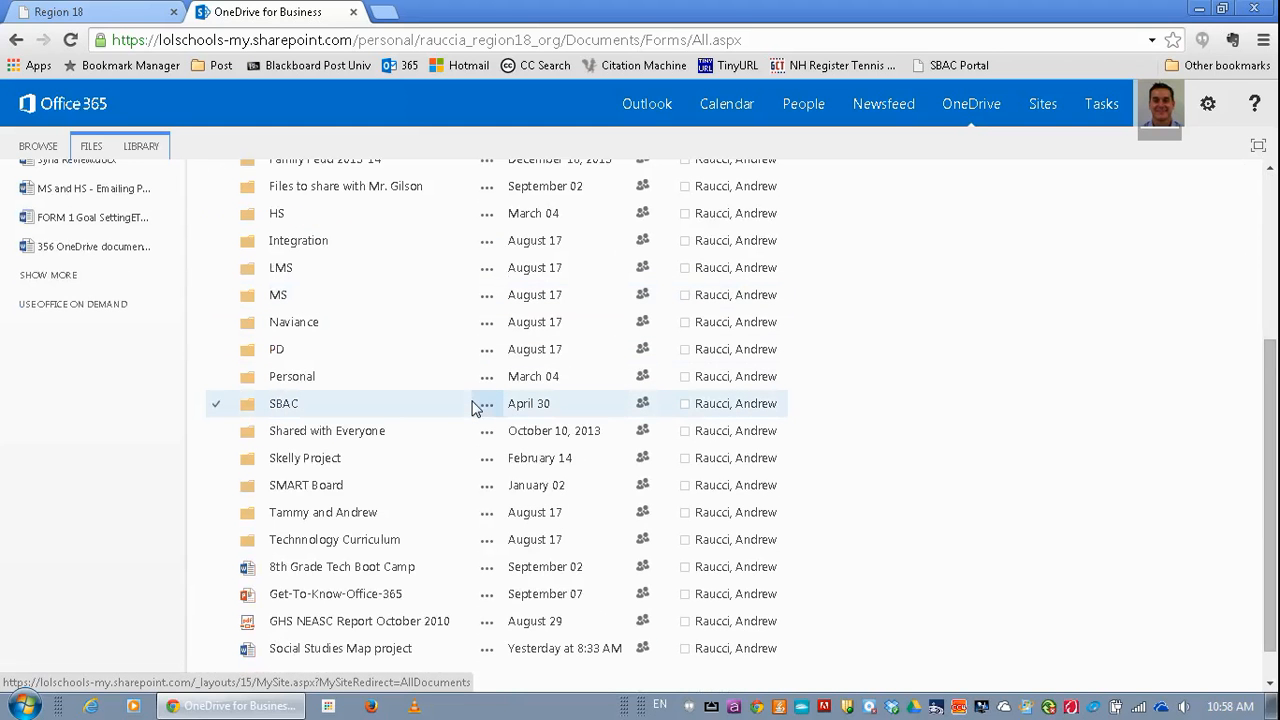
scroll(477, 406, up, 5)
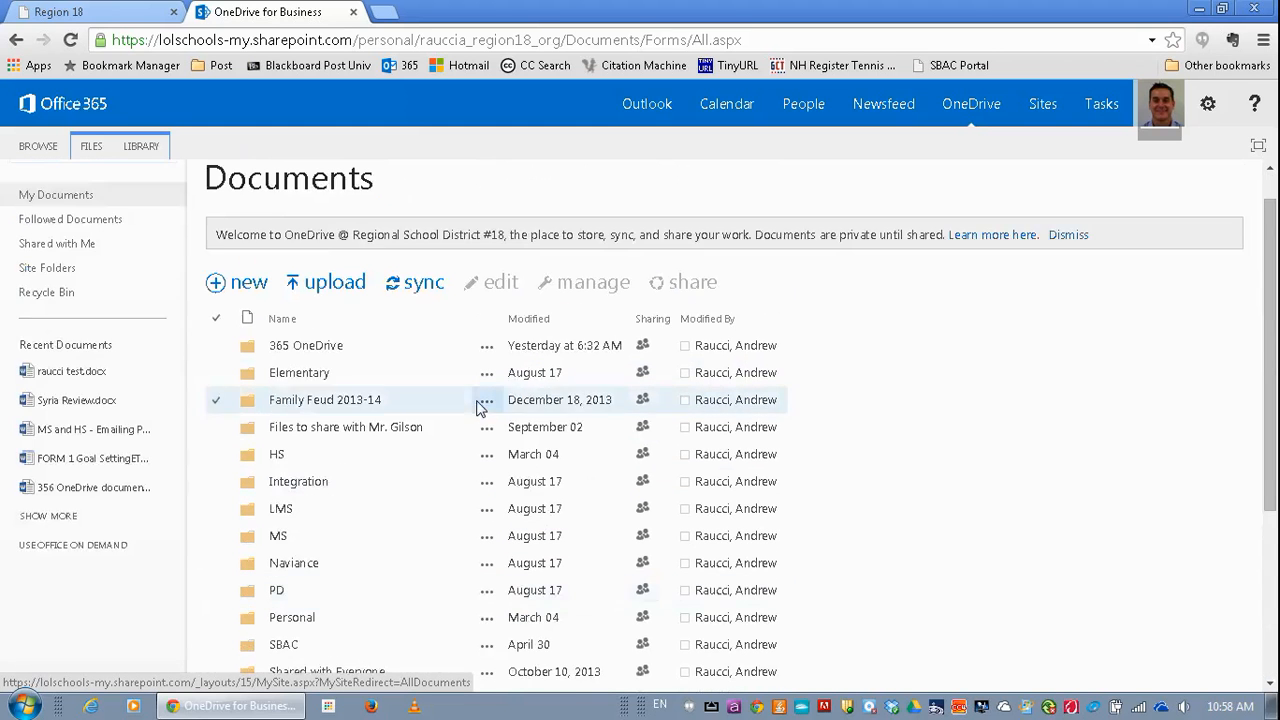
scroll(477, 406, up, 1)
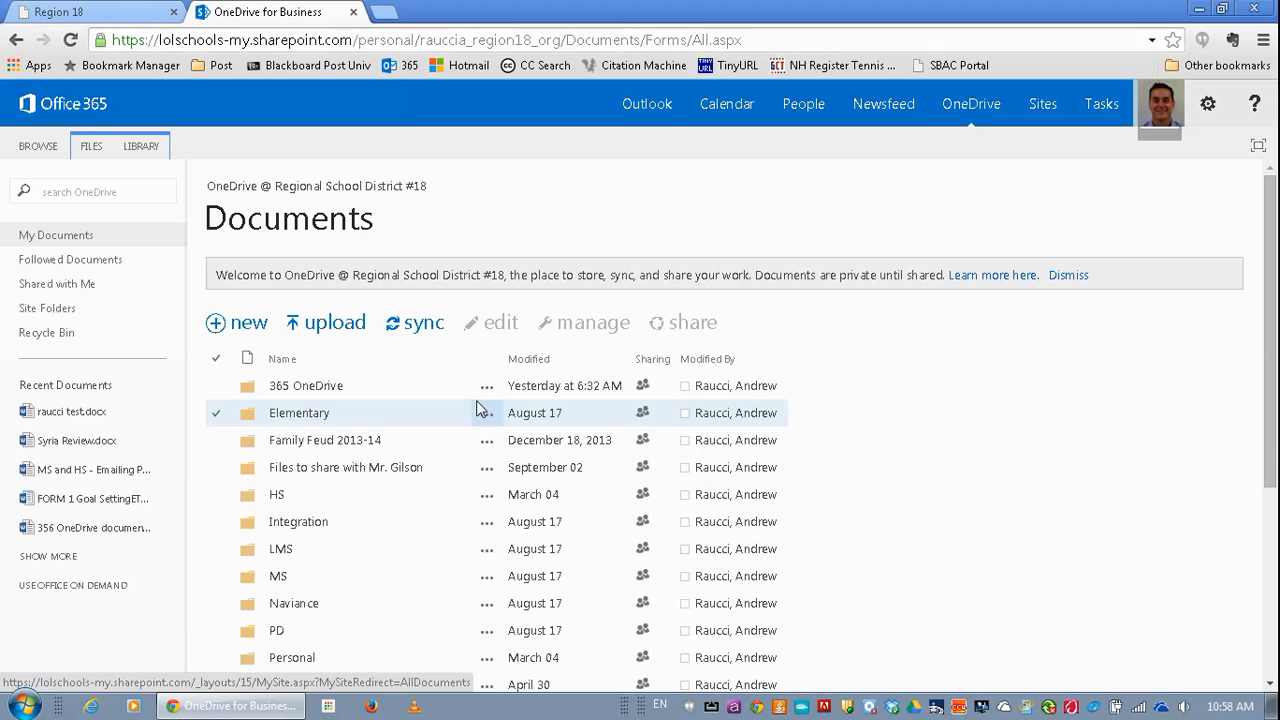
click(245, 326)
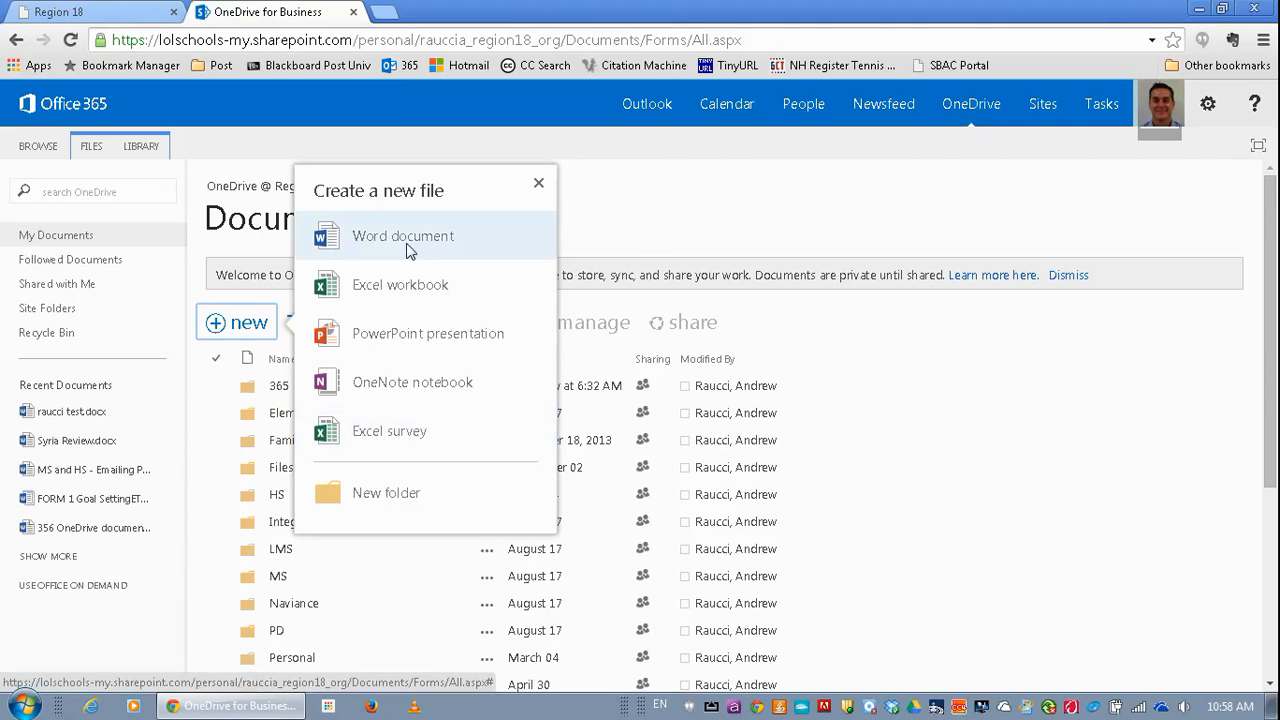
click(386, 496)
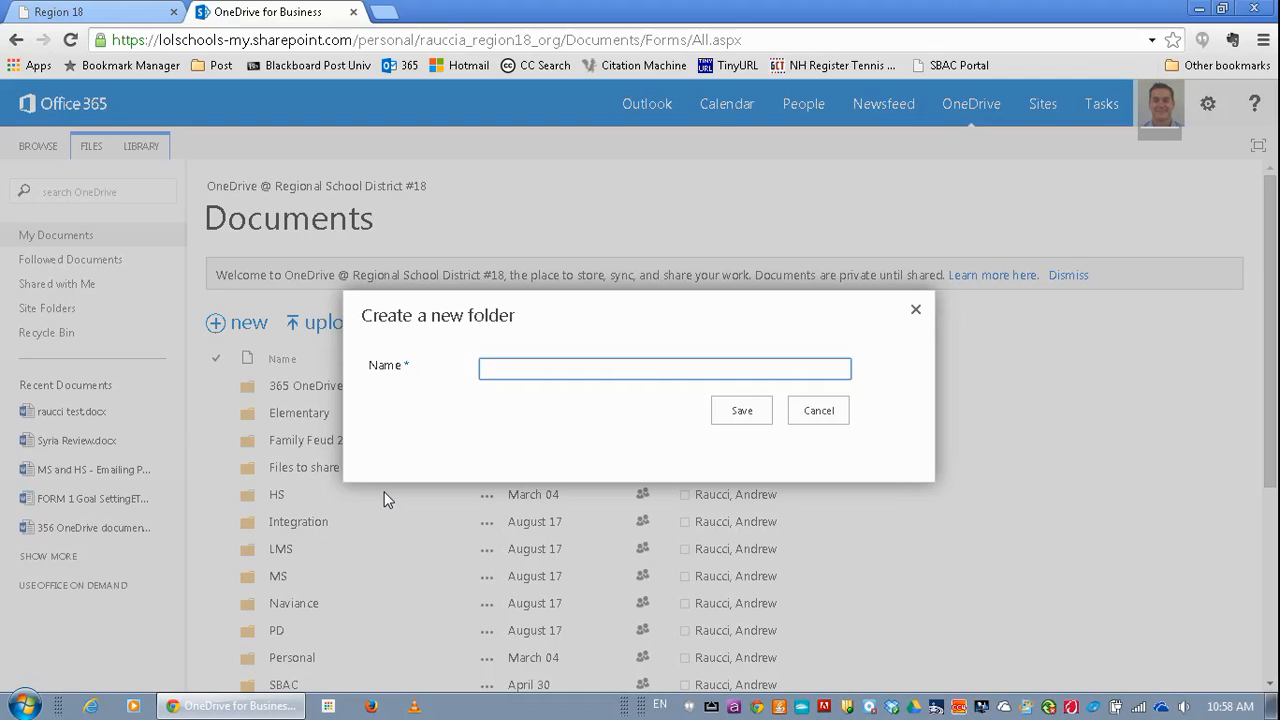
text(US History Per 1)
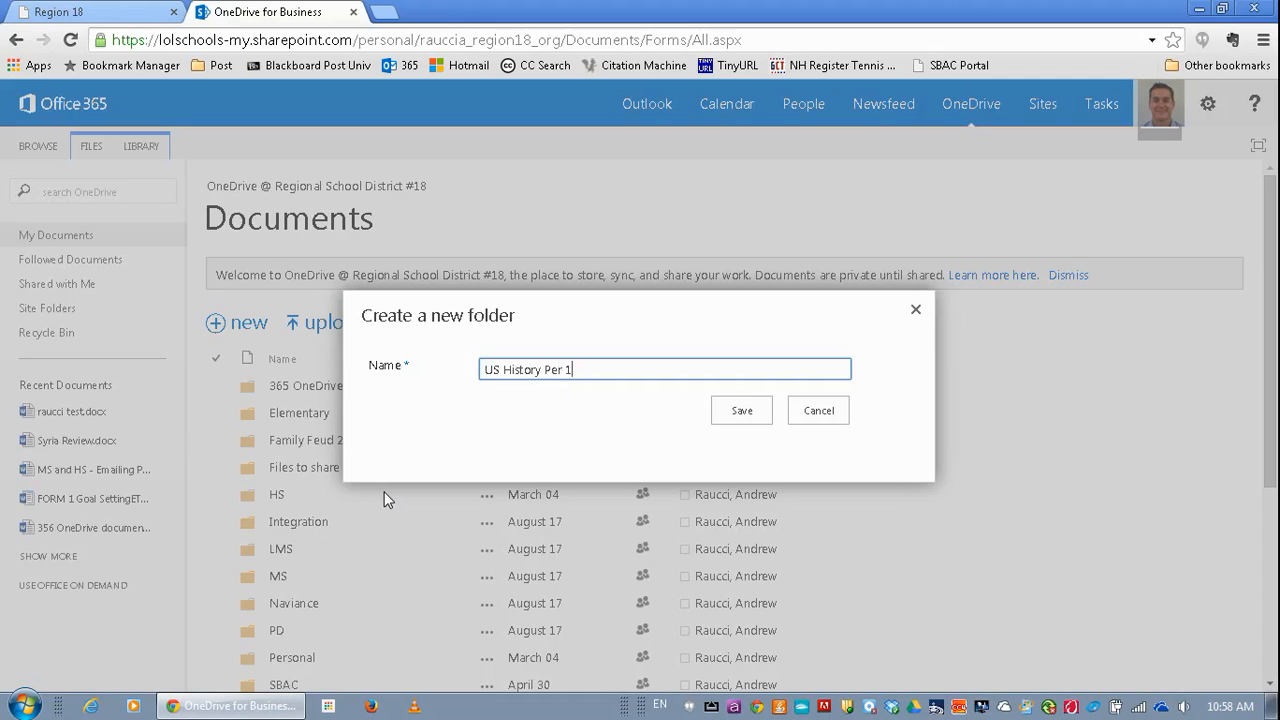
click(746, 416)
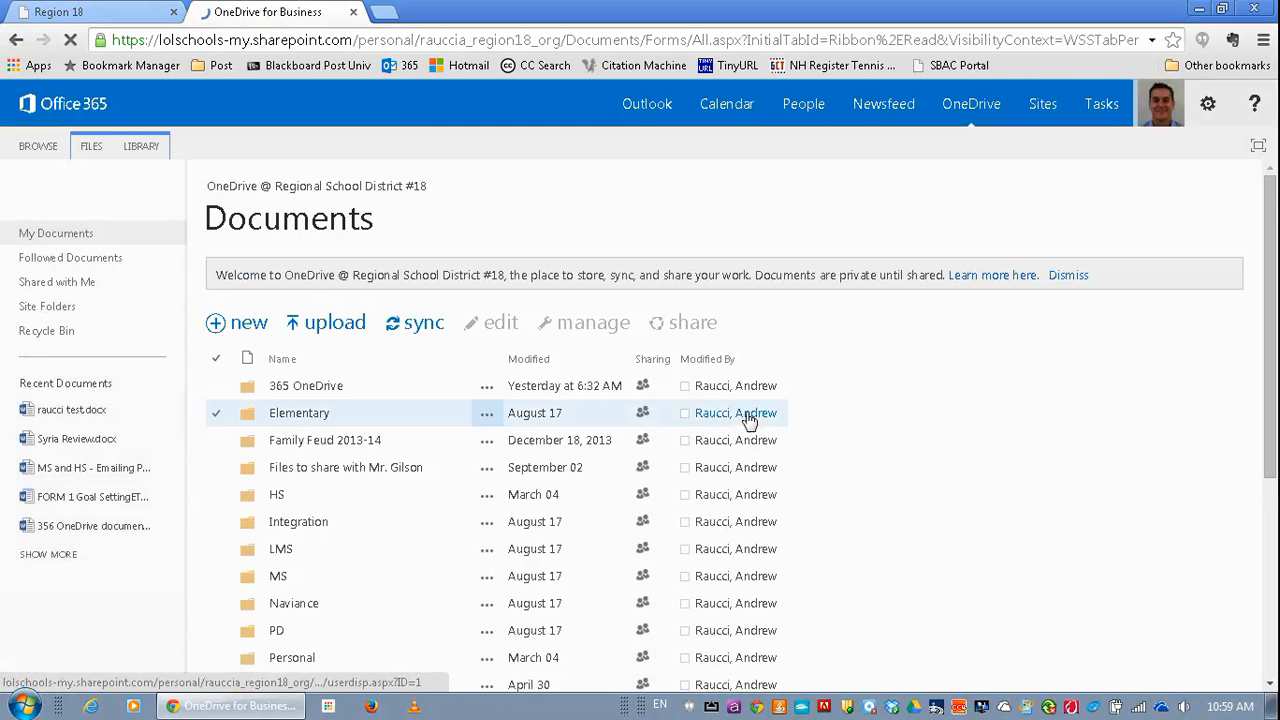
Open the US History Per 1 folder and create a new Word document in it.
scroll(340, 486, down, 2)
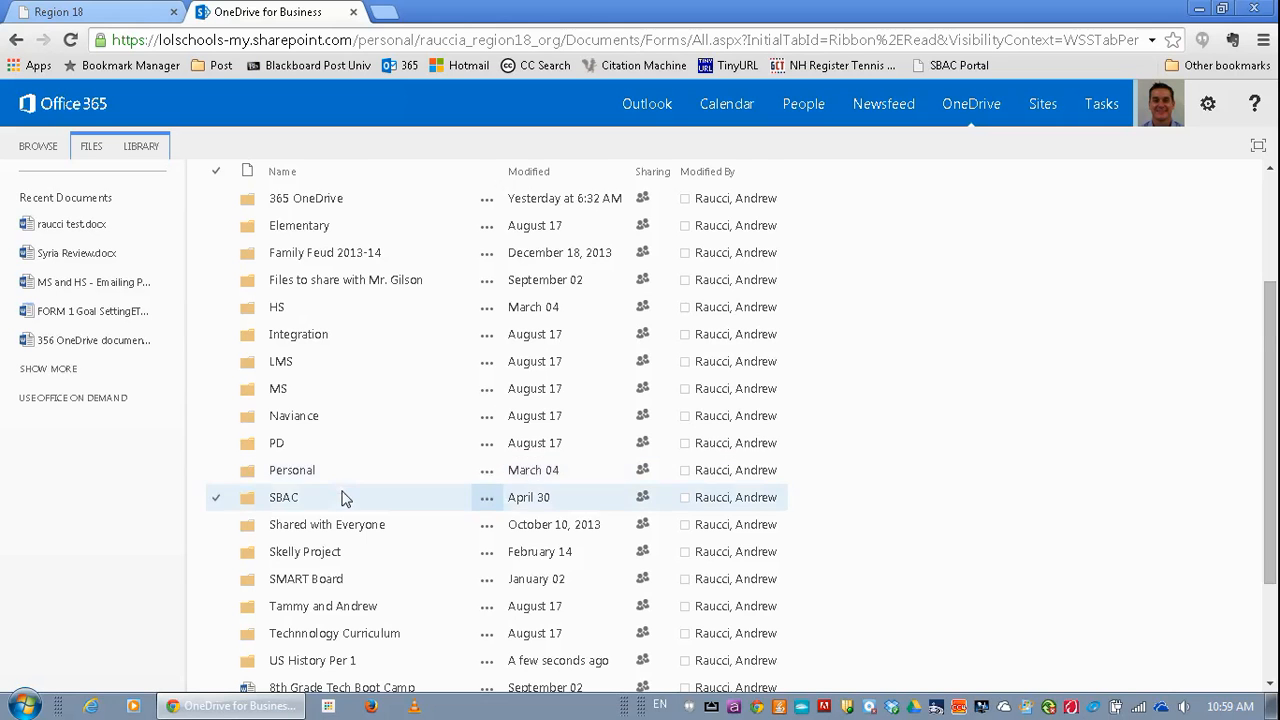
scroll(341, 490, down, 1)
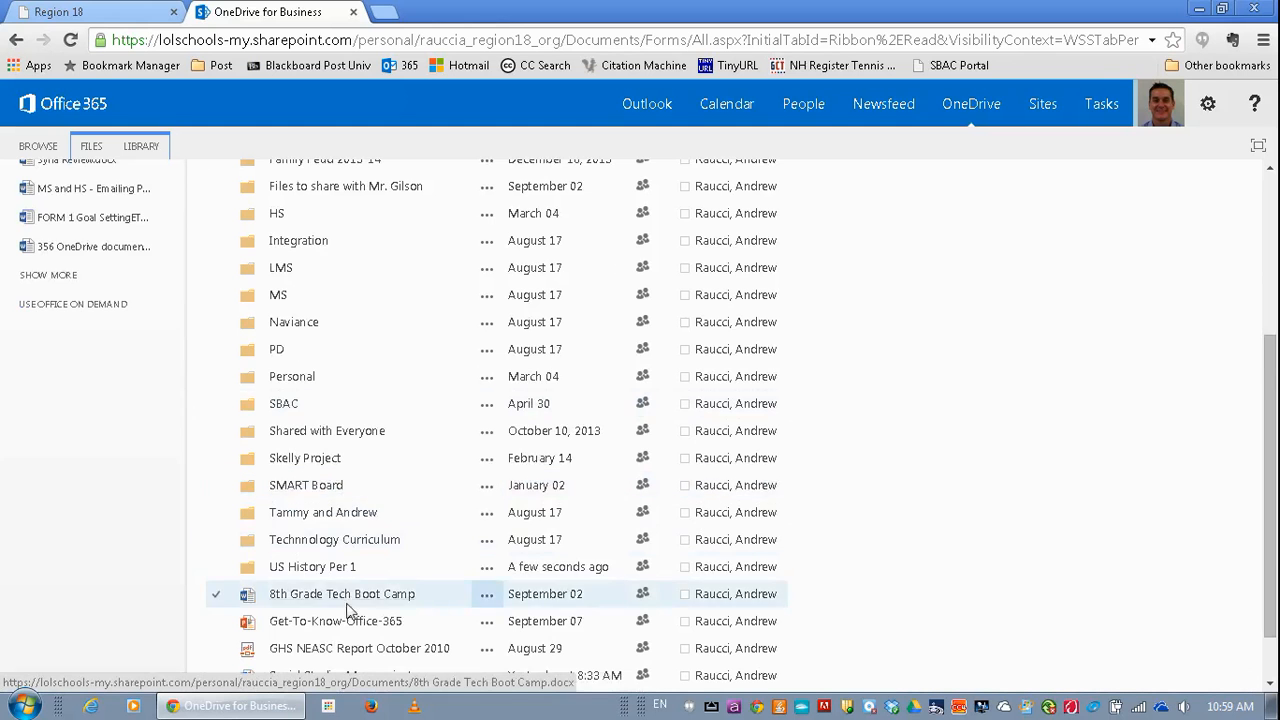
scroll(345, 600, down, 1)
scroll(350, 552, up, 1)
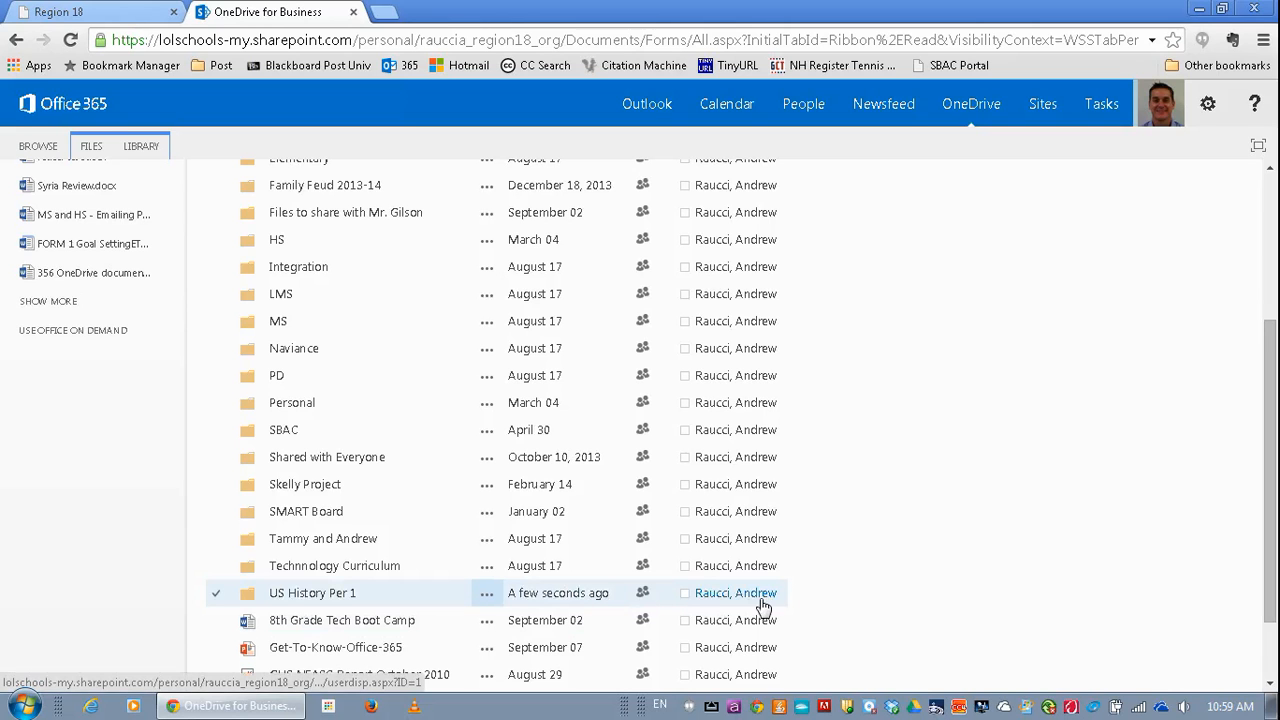
mouse_move(541, 597)
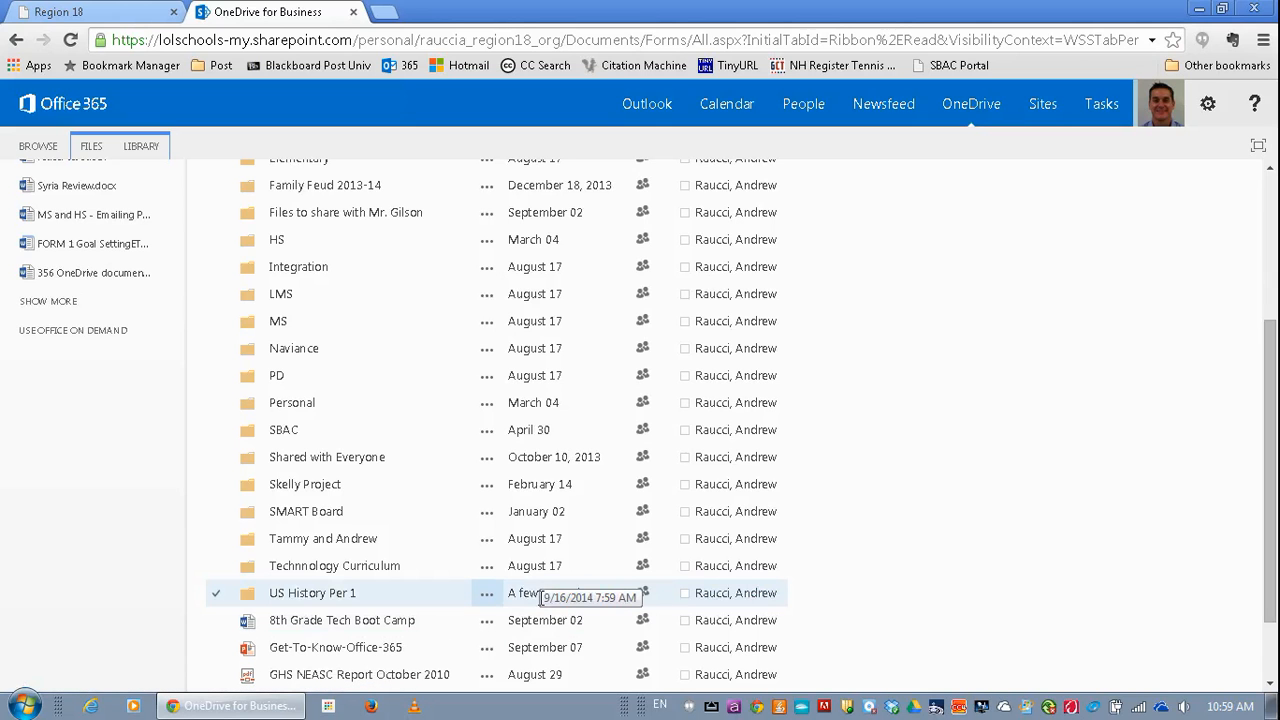
click(323, 597)
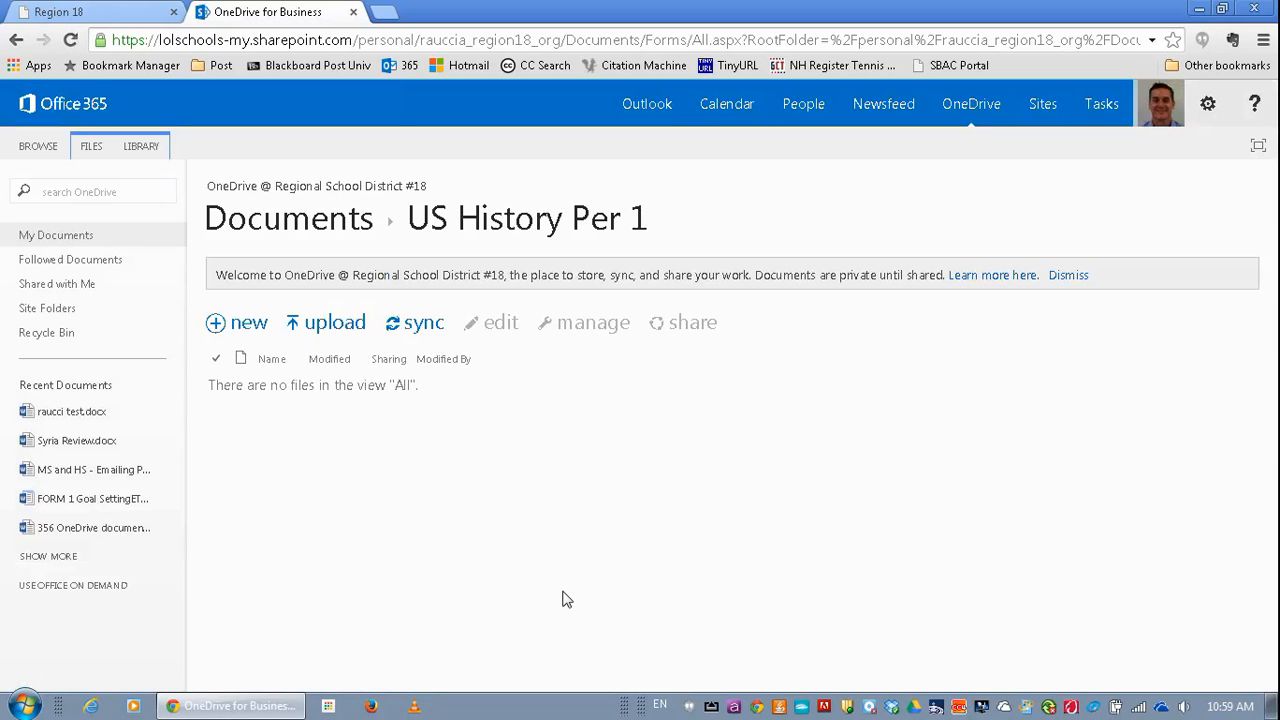
click(249, 325)
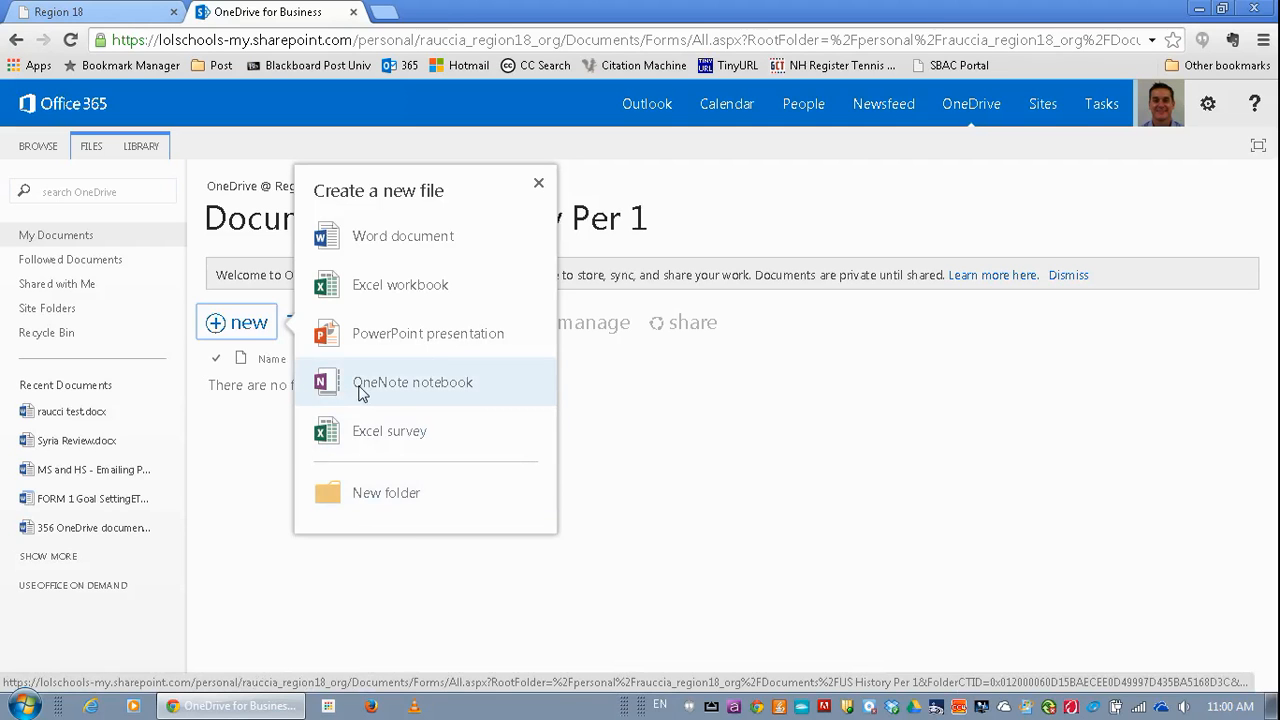
click(402, 237)
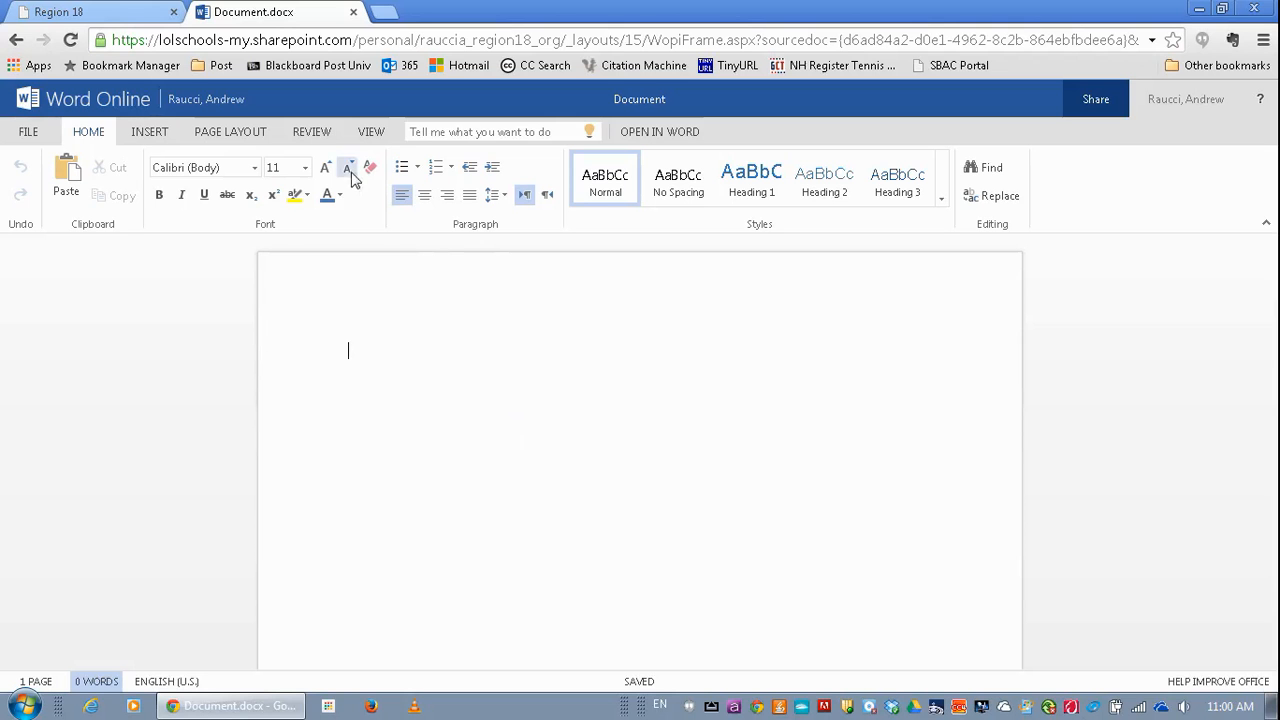
Look through the file, insert, page layout, review and view commands available for the blank document, ending on the home commands.
click(28, 132)
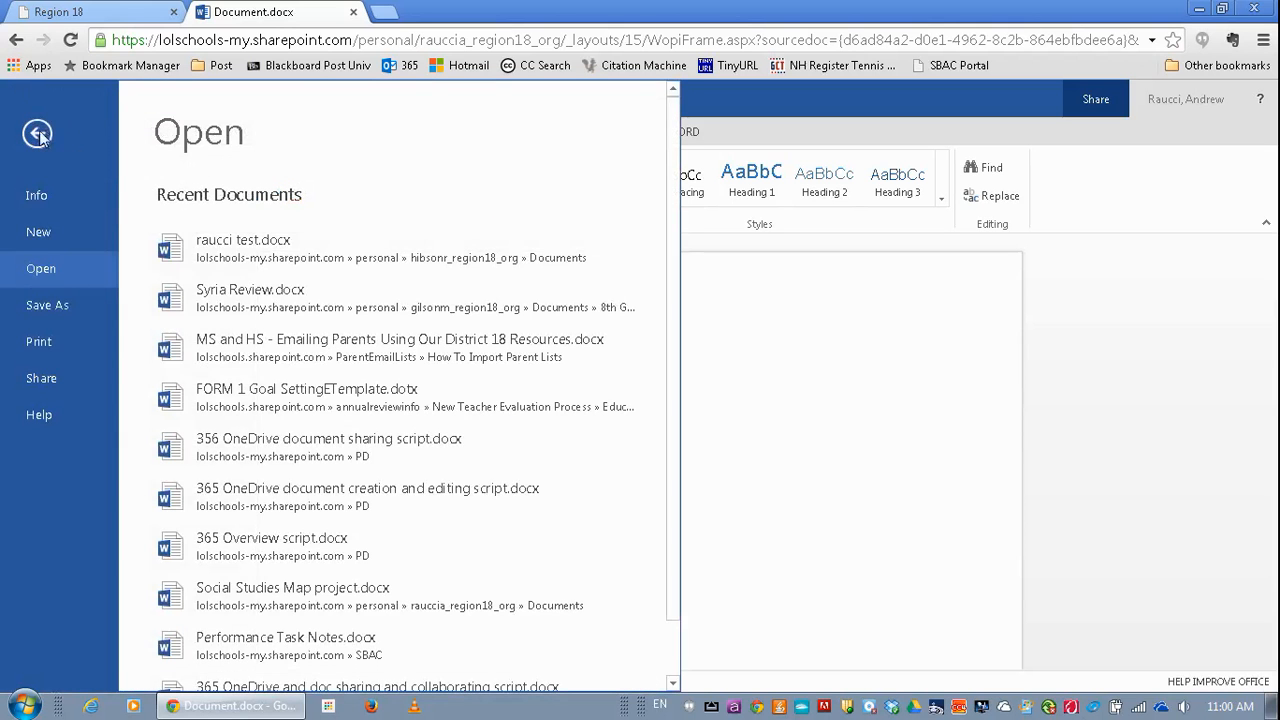
click(60, 133)
click(149, 132)
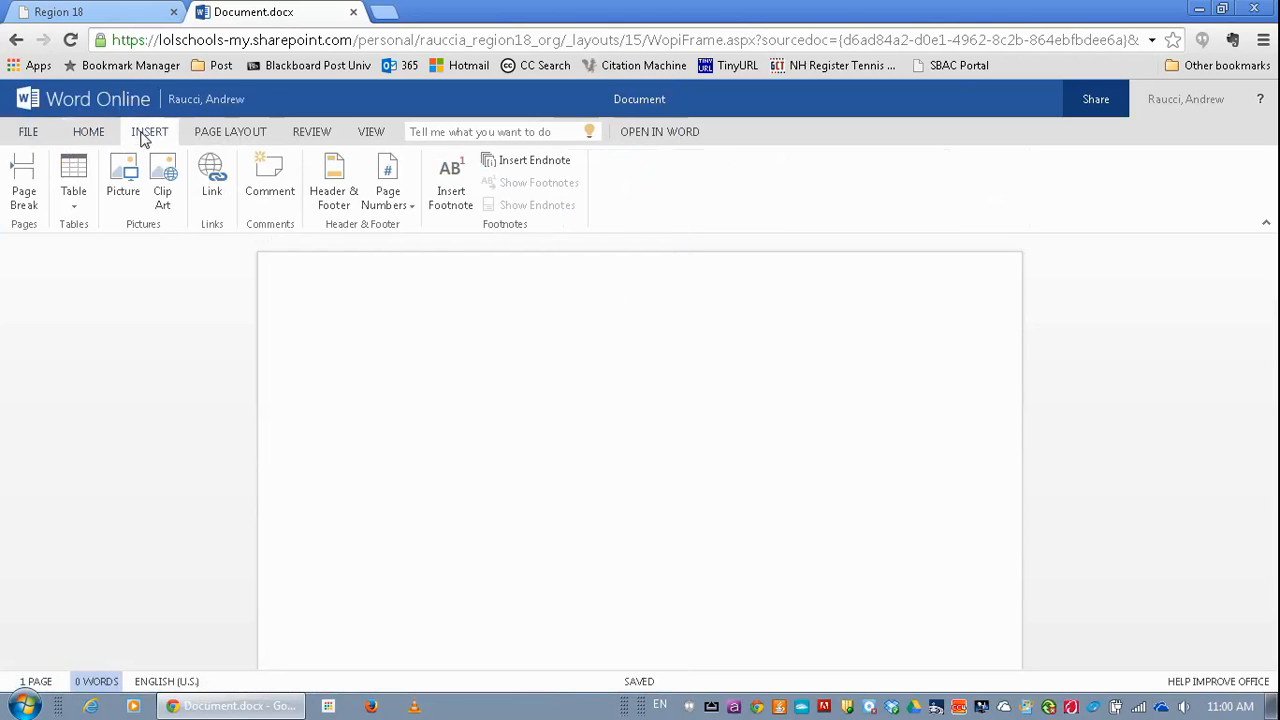
click(220, 133)
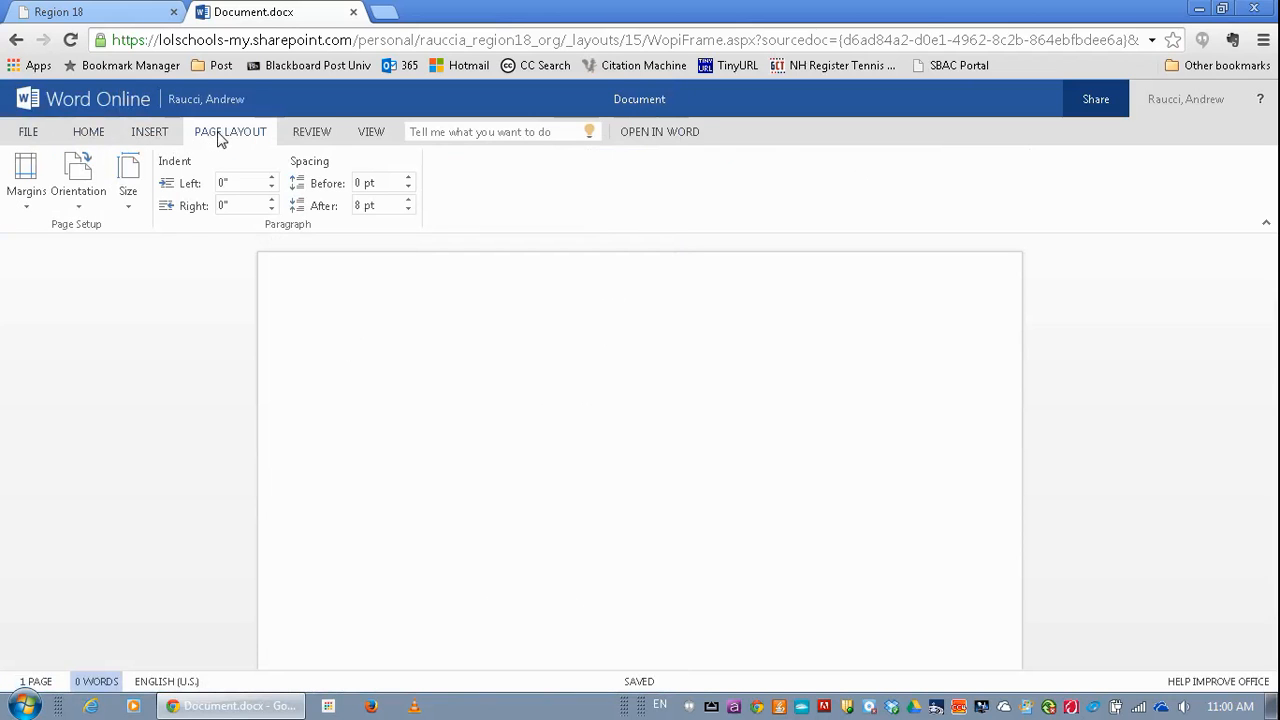
click(306, 134)
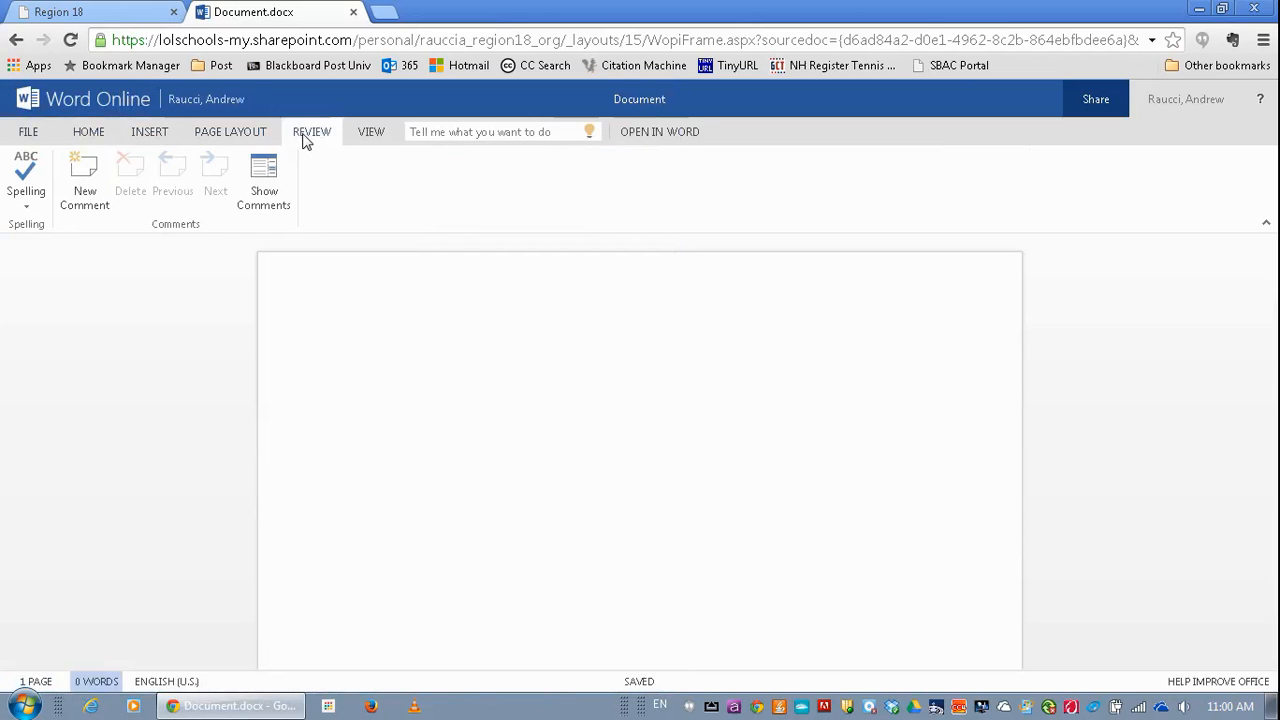
click(372, 133)
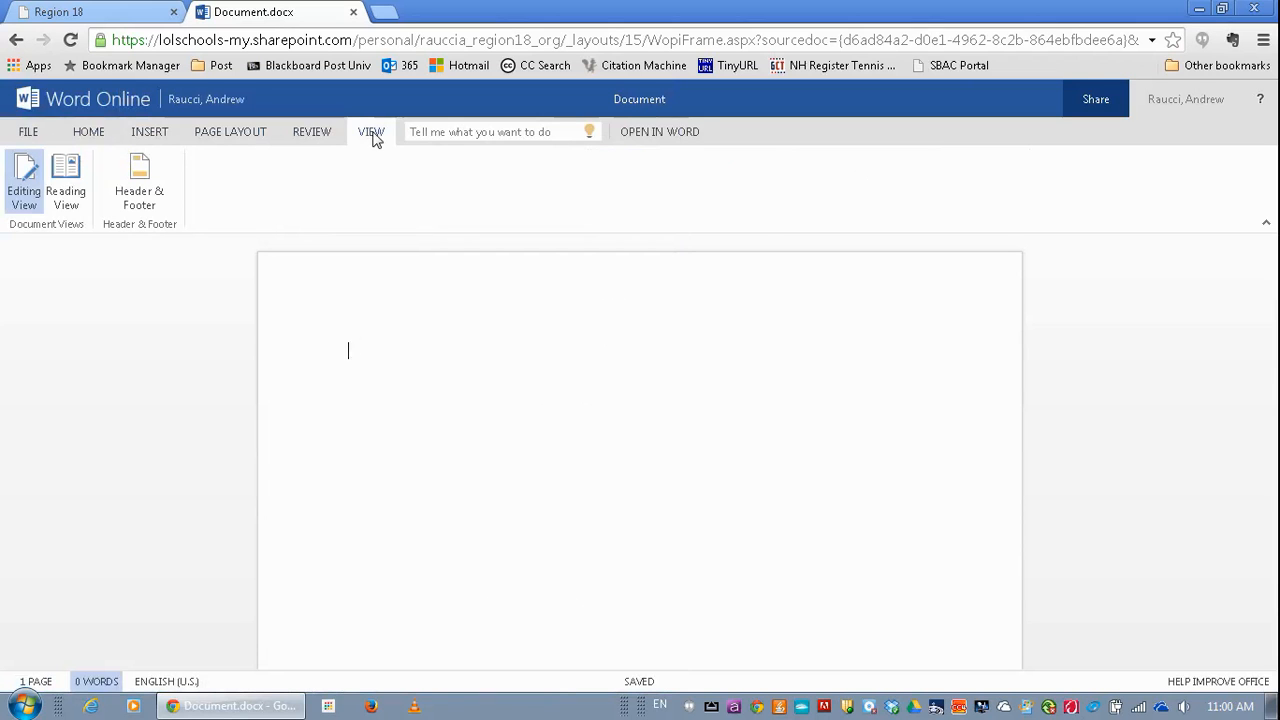
click(90, 132)
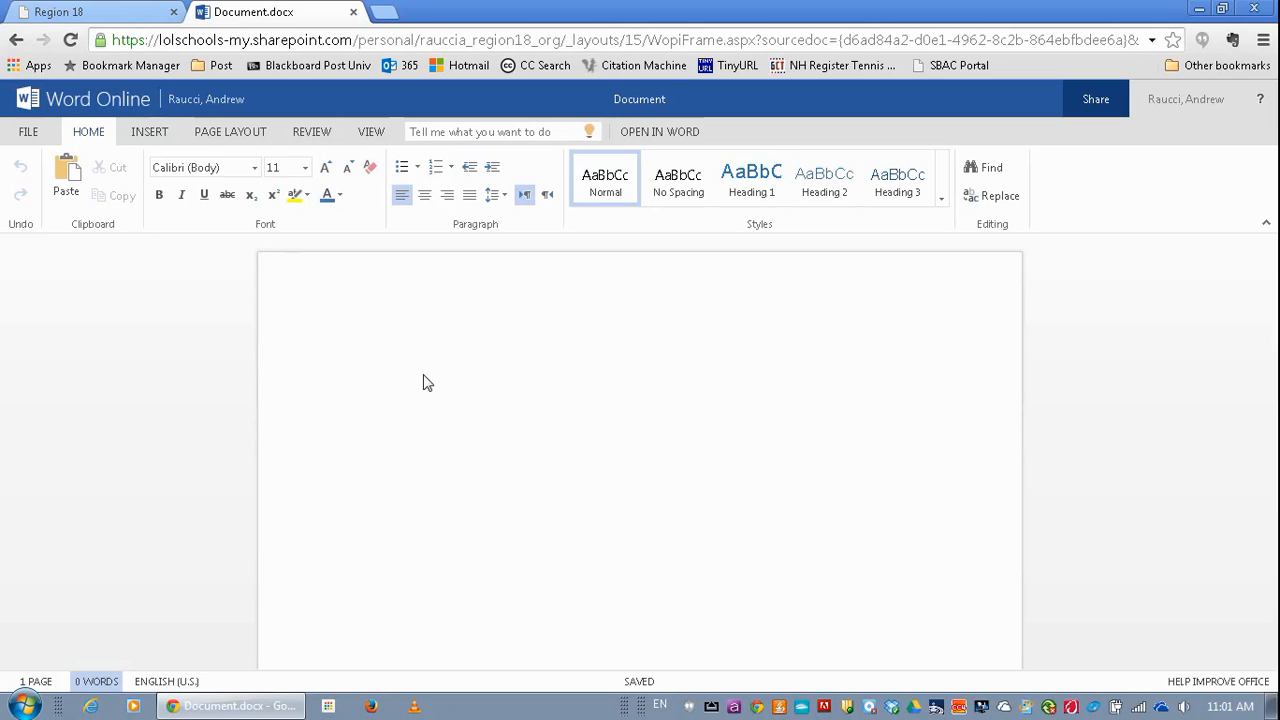
Rename the new Word document as "test document".
click(659, 100)
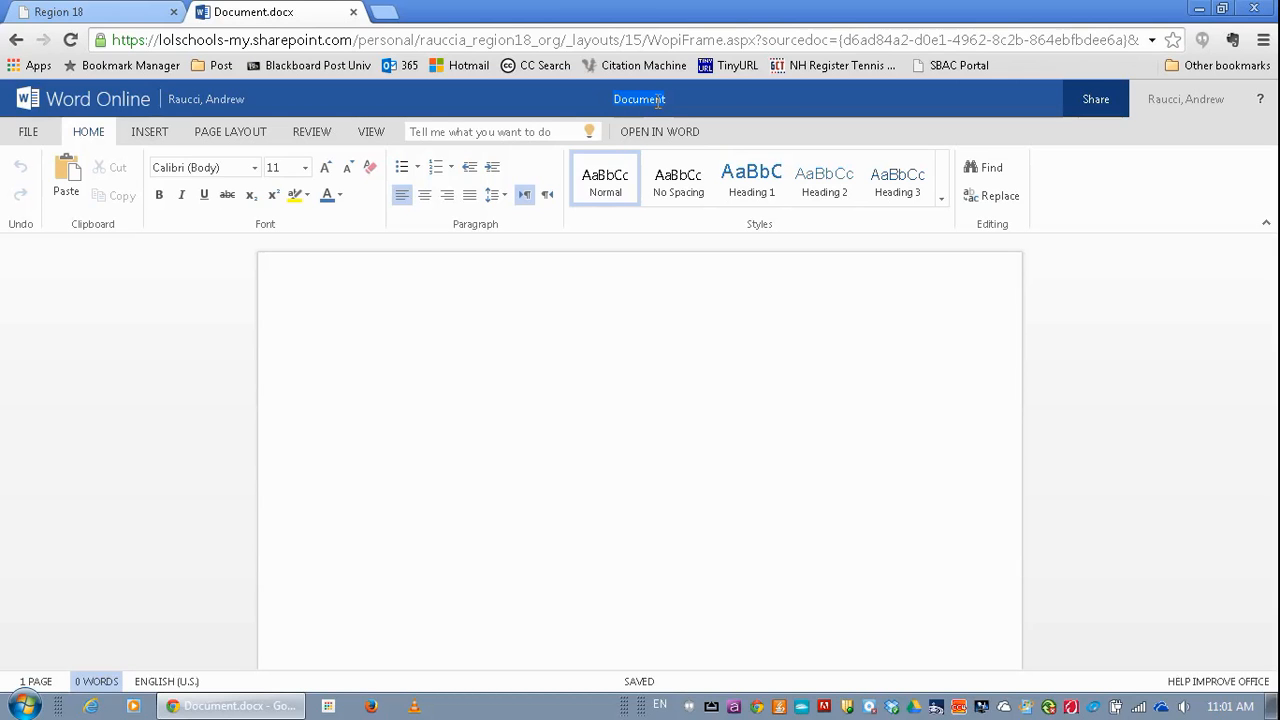
text(test document)
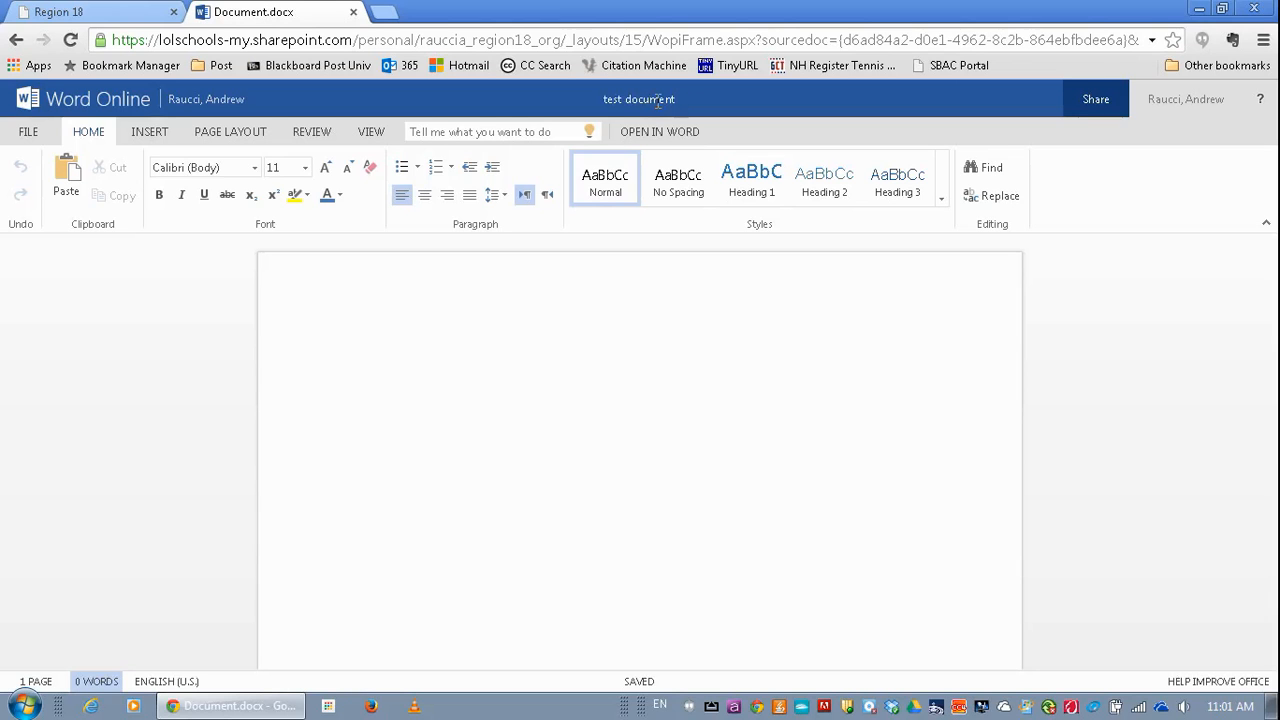
click(569, 322)
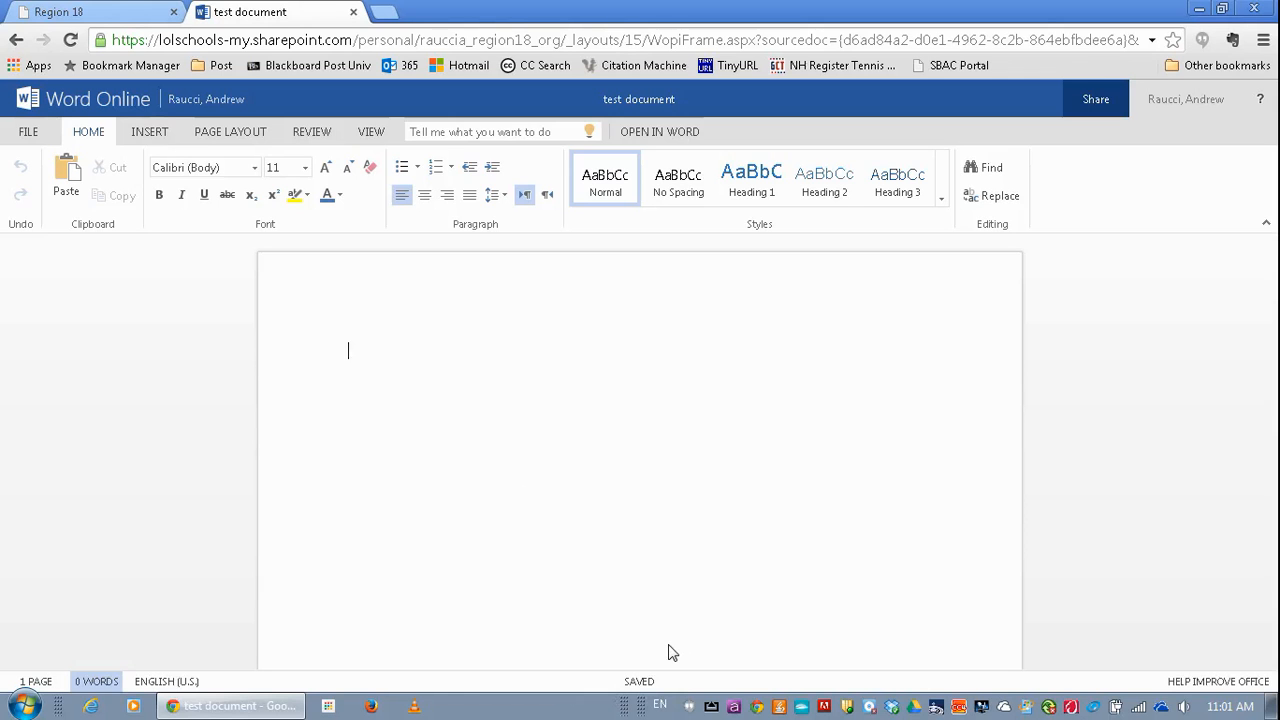
Enter the text "The boy ran across. Thank you!" in the document body.
click(369, 349)
text(The boy ran acroos)
key(BackSpace)
key(BackSpace)
text(ss)
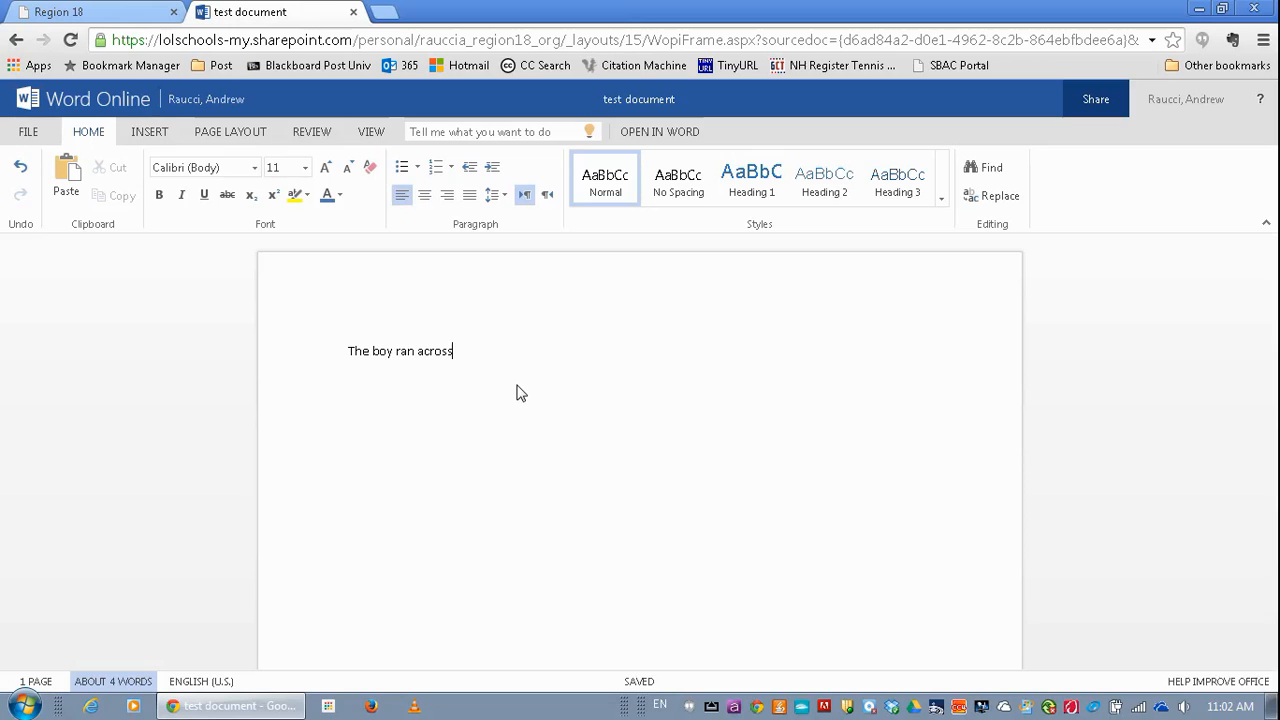
text(.  Thank you!)
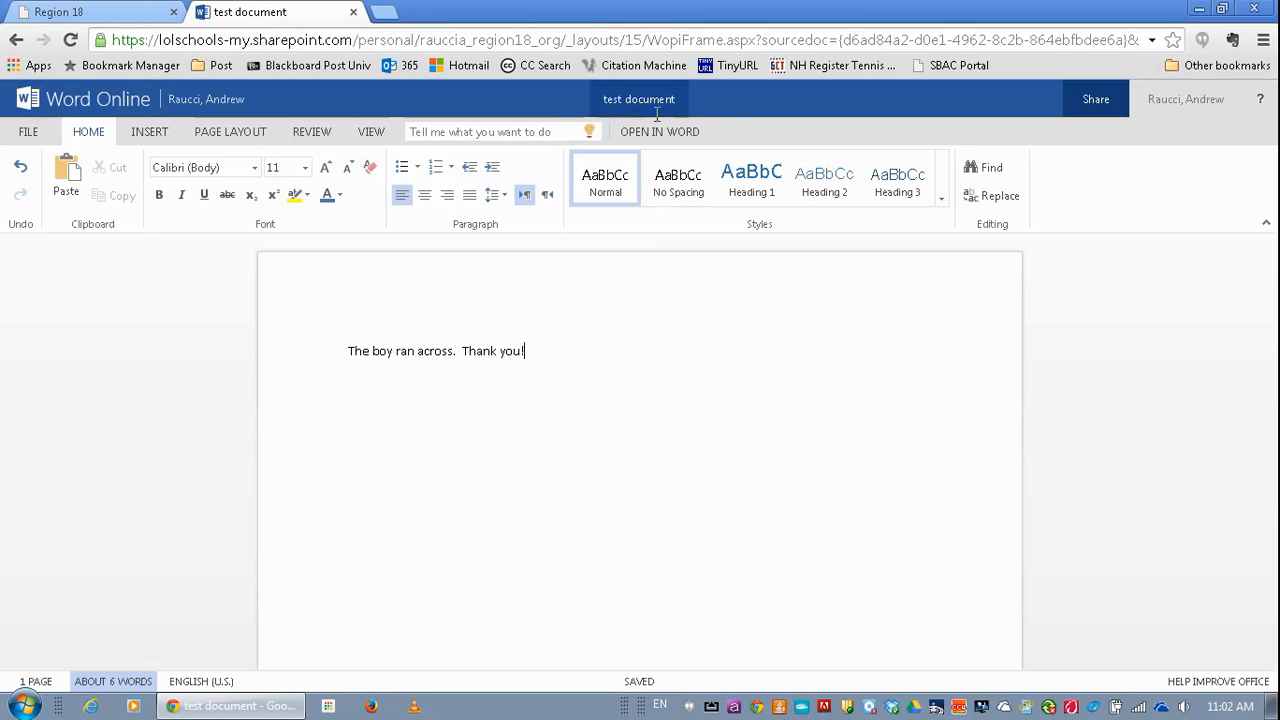
Return to the US History Per 1 folder and reload its file list, allowing the form resubmission.
click(17, 41)
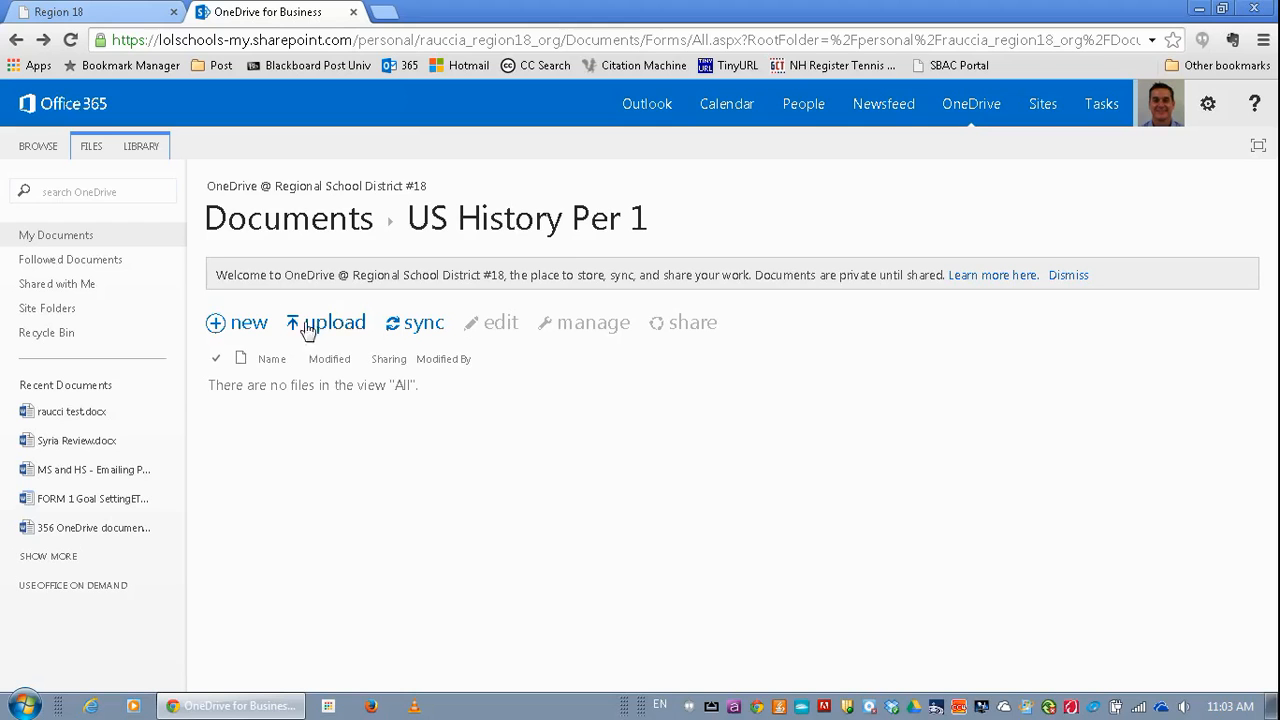
click(72, 40)
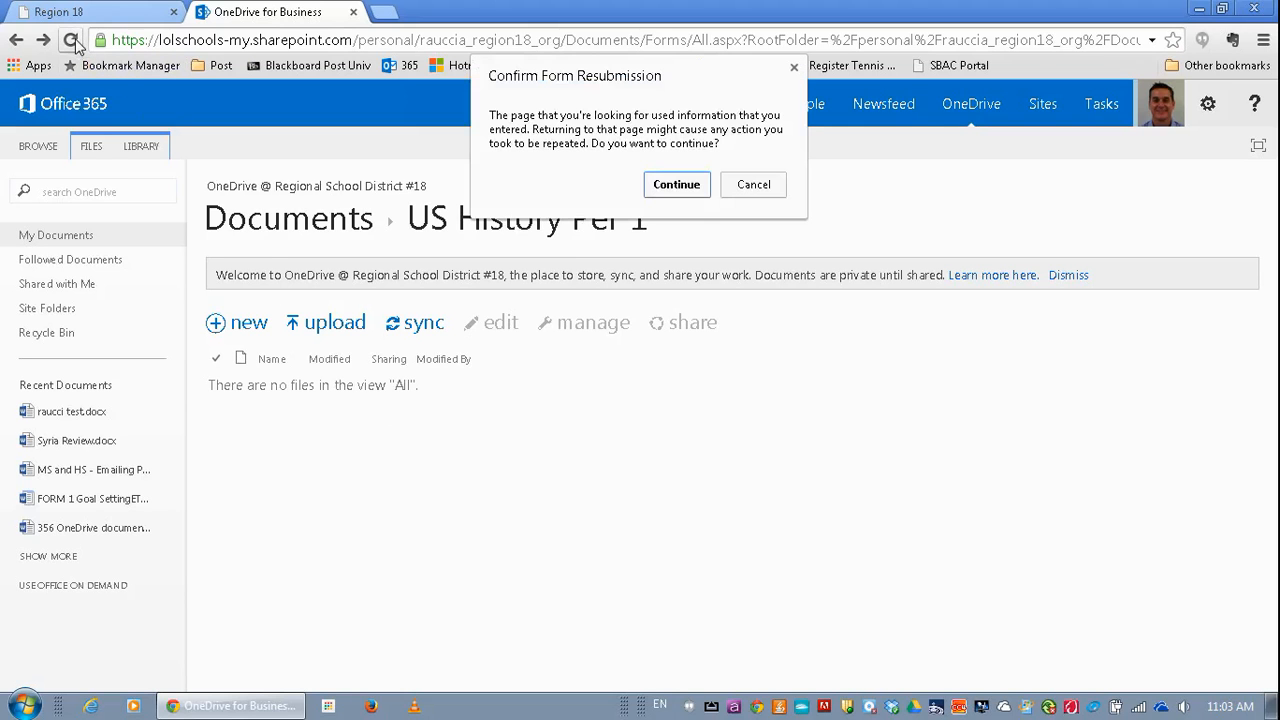
click(677, 186)
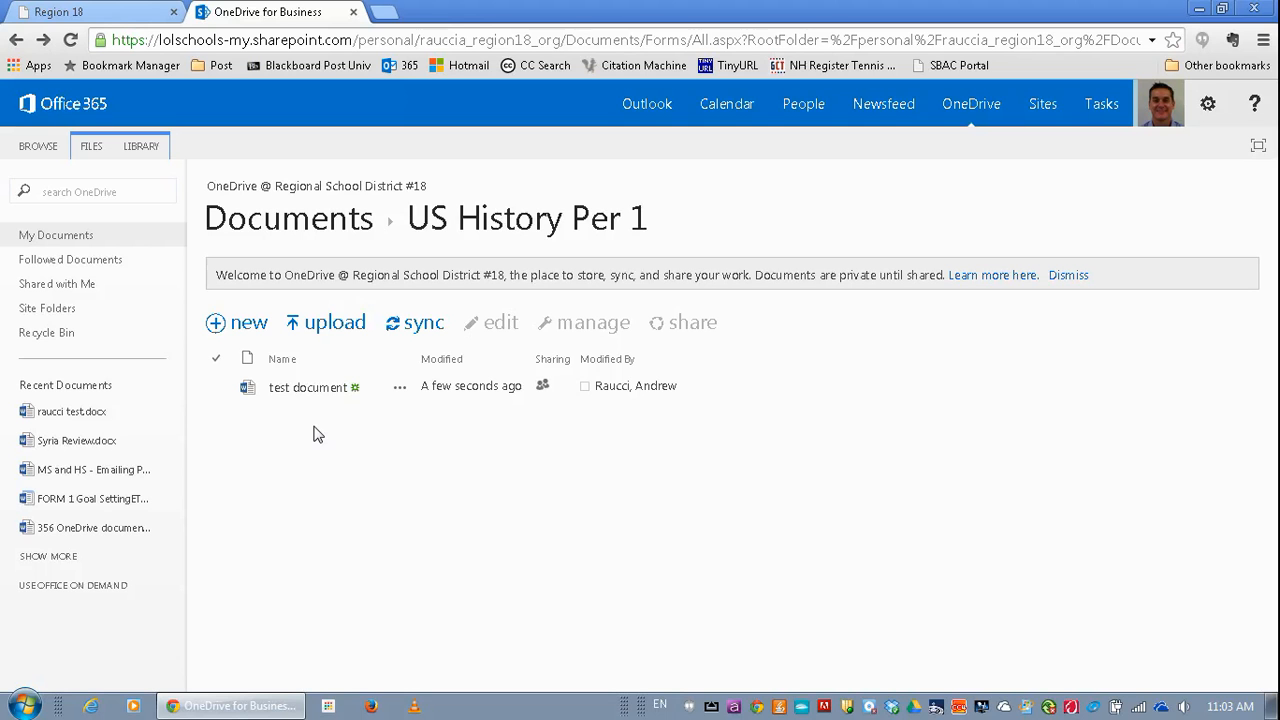
Upload the file "PD Plan for tech.docx" from the Desktop to the US History Per 1 folder.
click(338, 326)
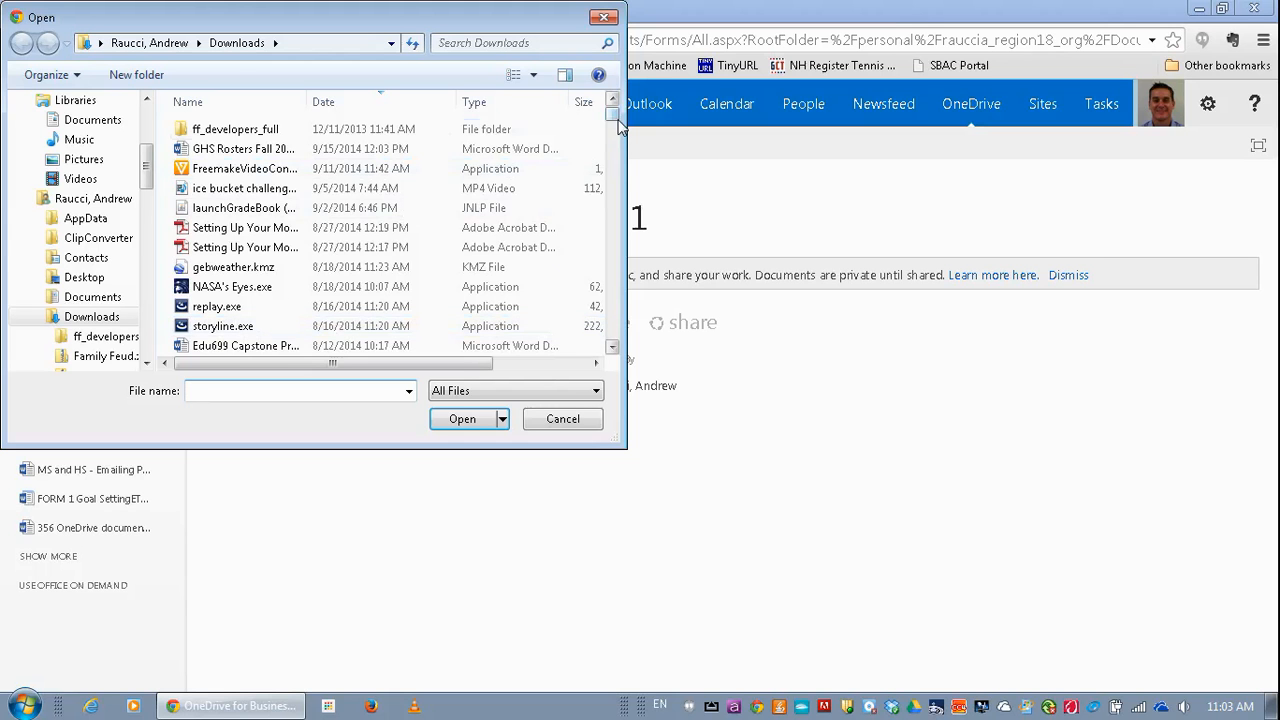
scroll(100, 200, up, 5)
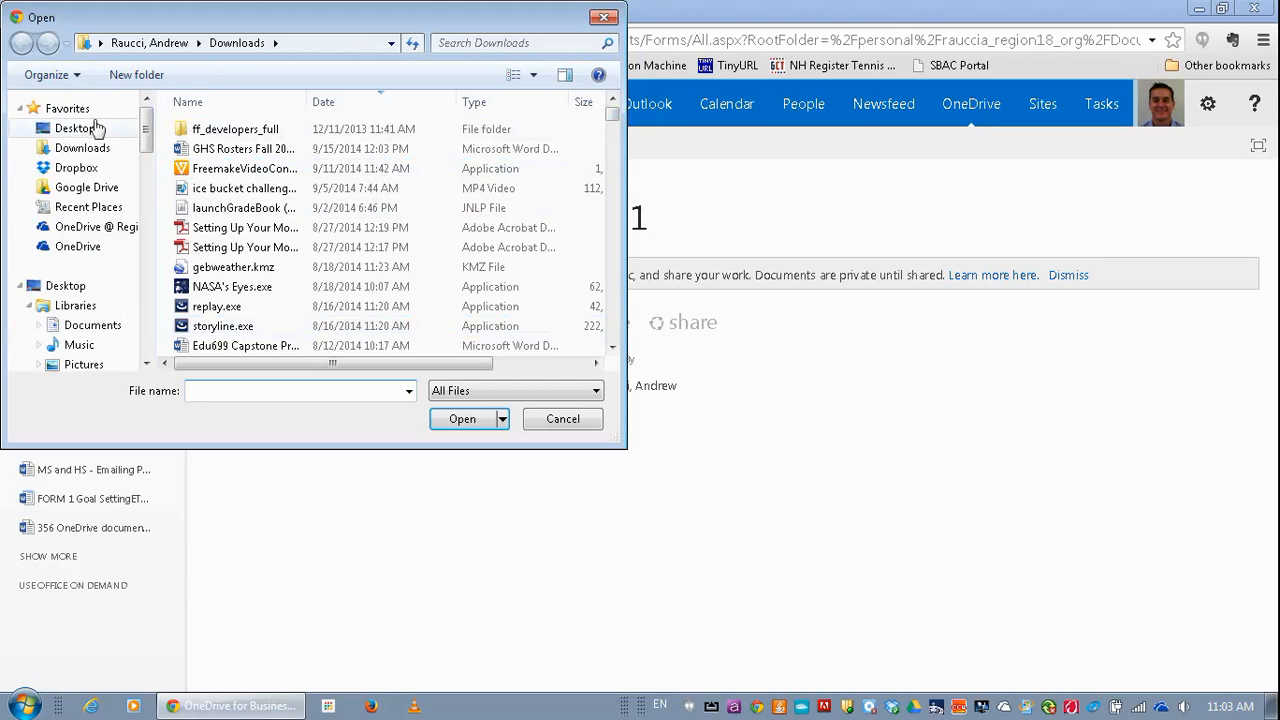
click(86, 131)
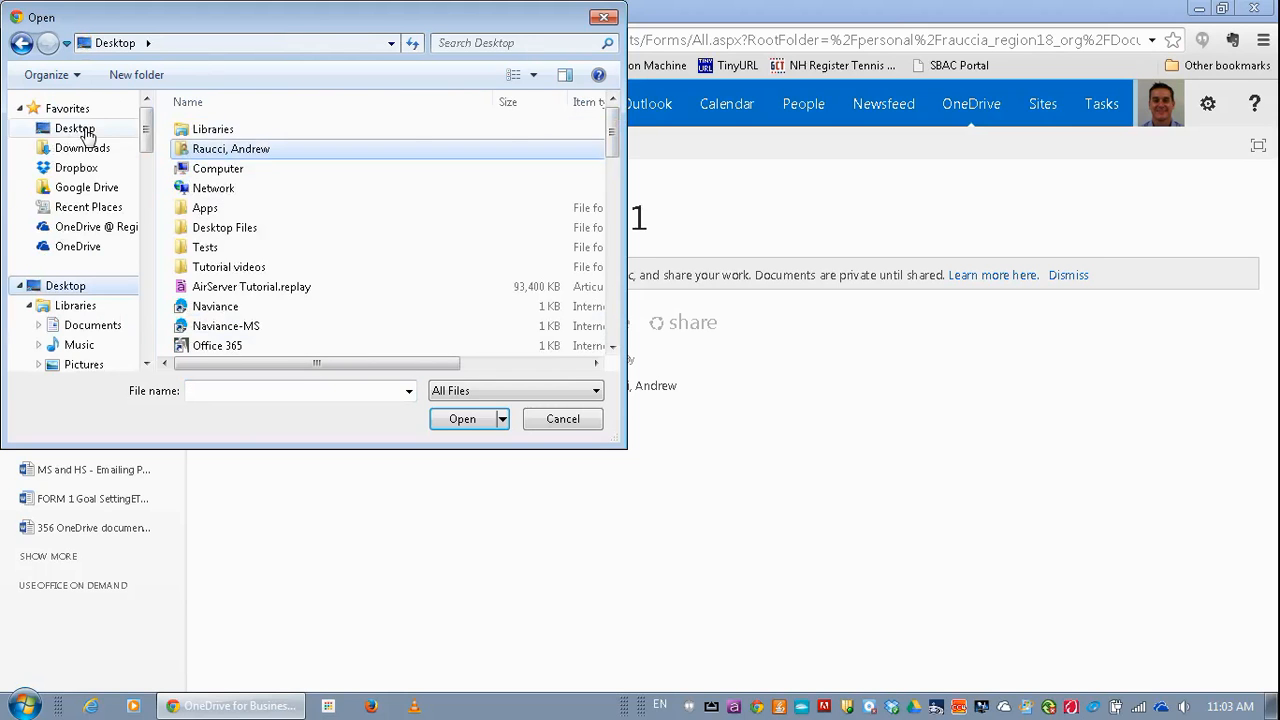
drag(613, 132, 616, 192)
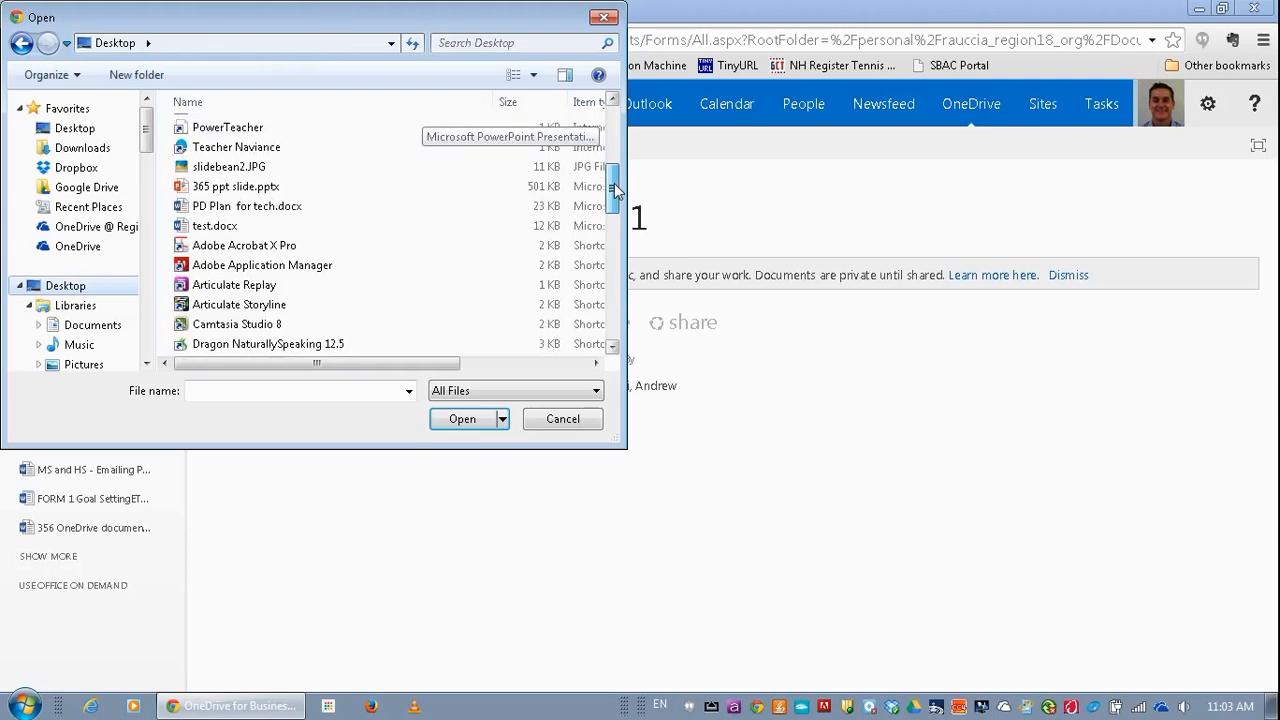
click(224, 207)
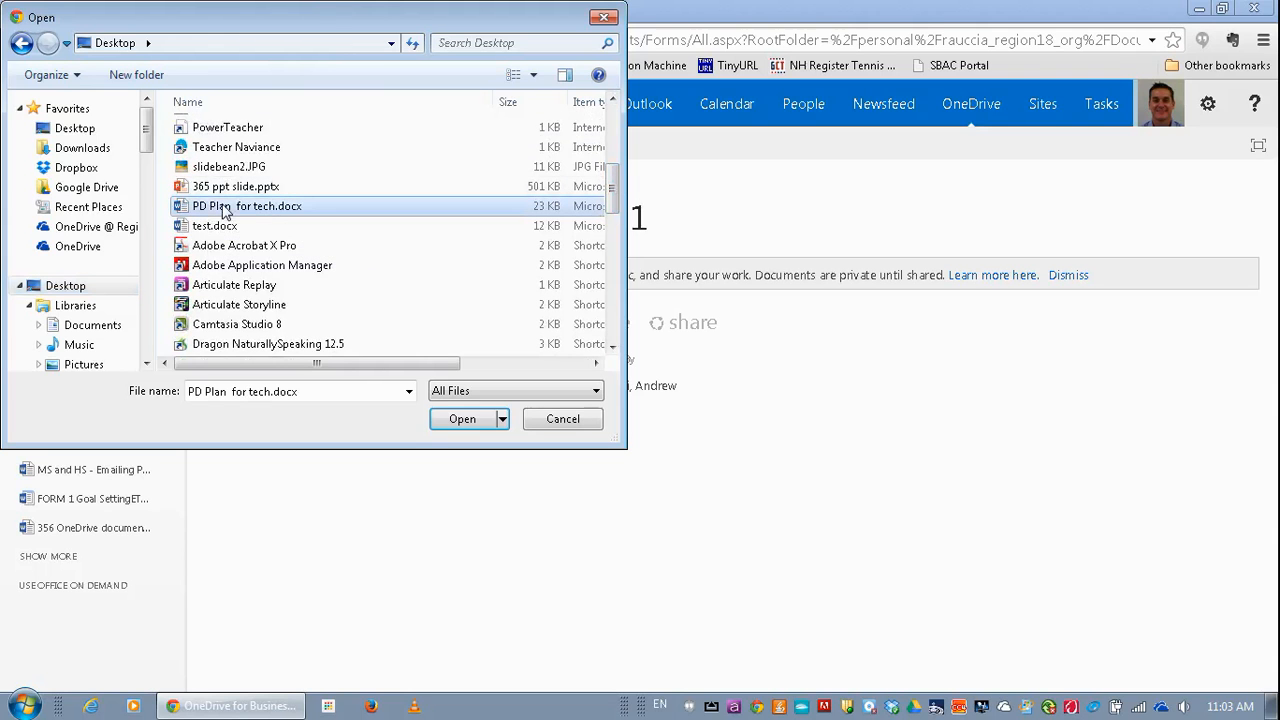
click(462, 419)
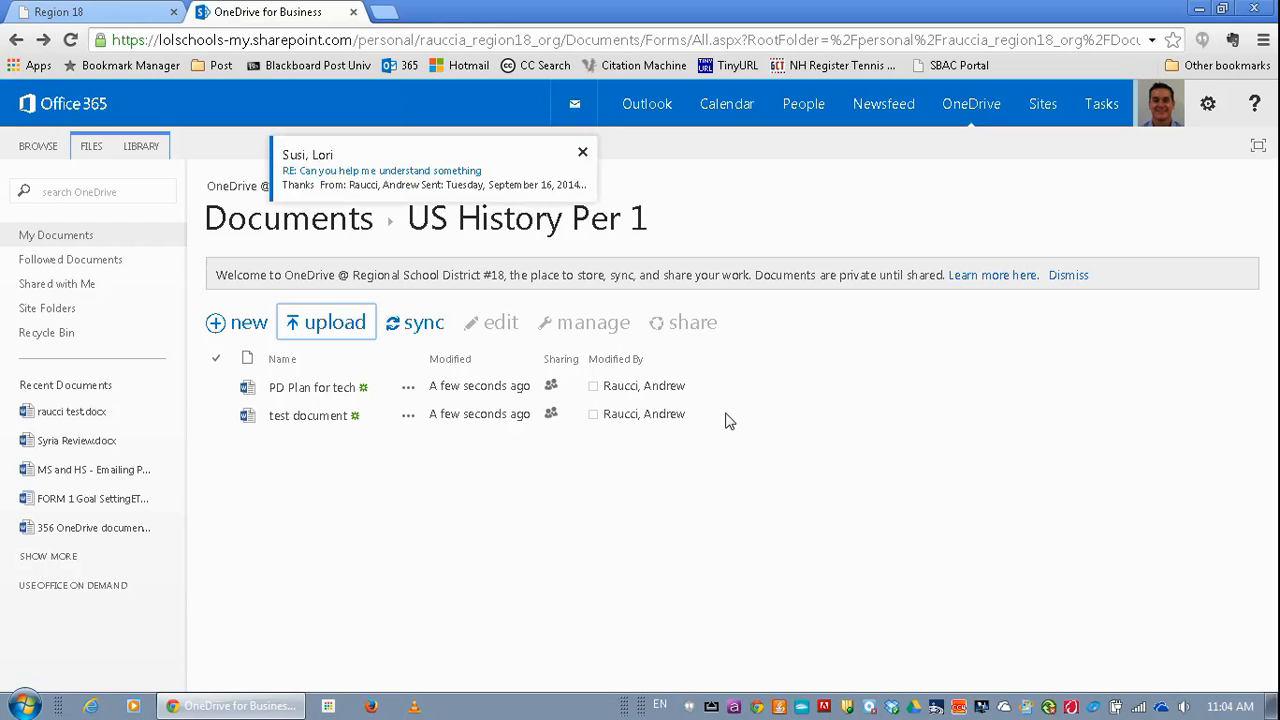
Reduce the browser window to expose the desktop icons and drop test.docx from the desktop into the folder's file list.
click(1224, 10)
drag(981, 61, 1046, 48)
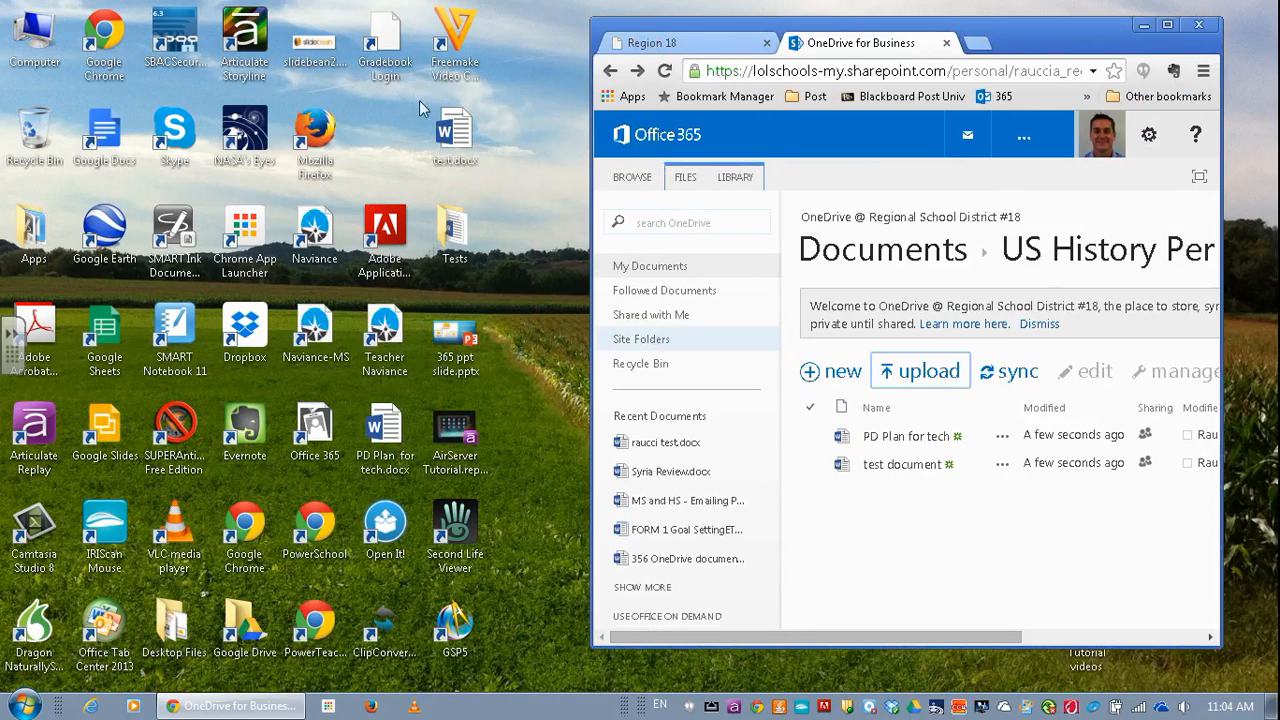
click(461, 136)
drag(461, 136, 900, 372)
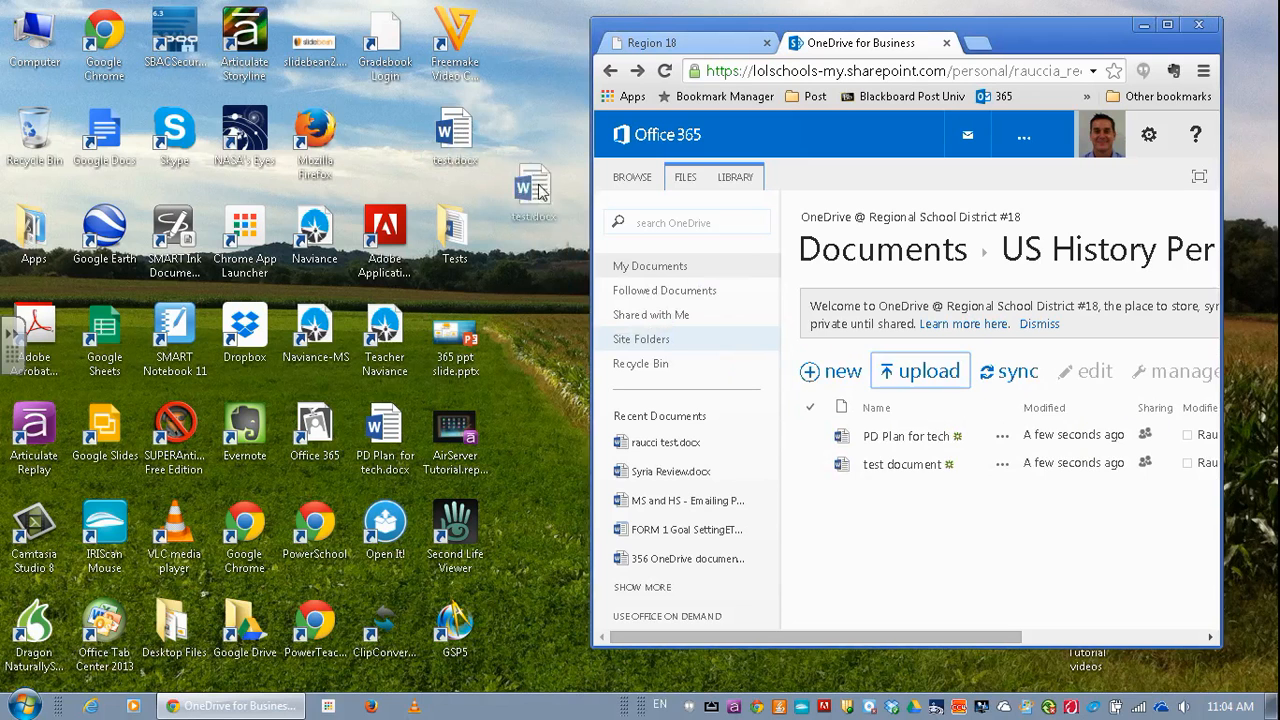
drag(460, 150, 970, 420)
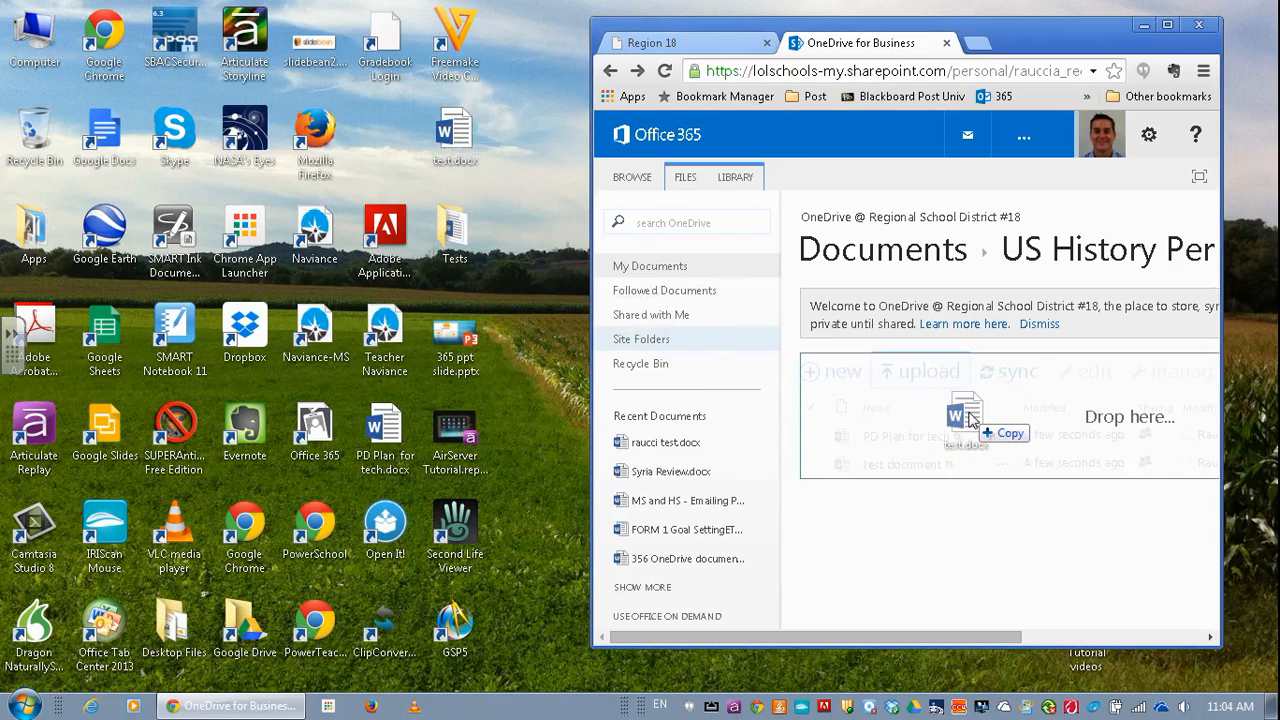
drag(970, 420, 970, 420)
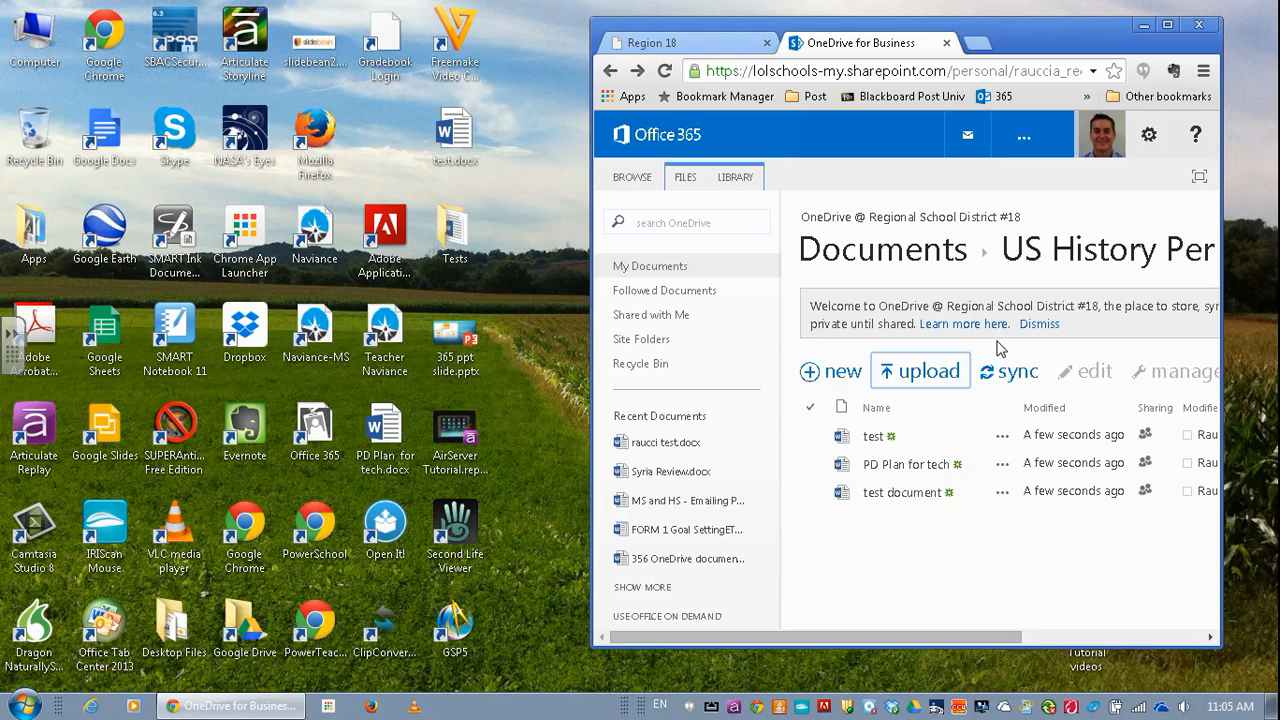
Maximize the browser window and go back to the main Documents list.
click(1166, 24)
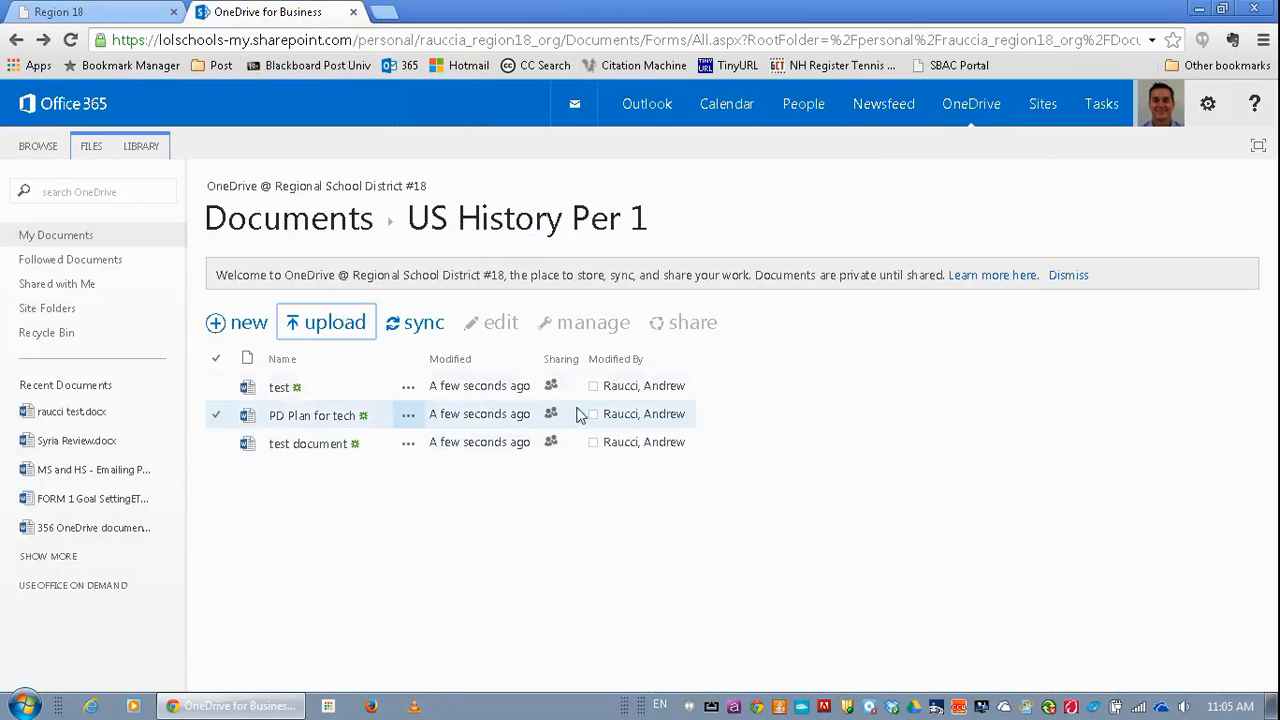
click(16, 41)
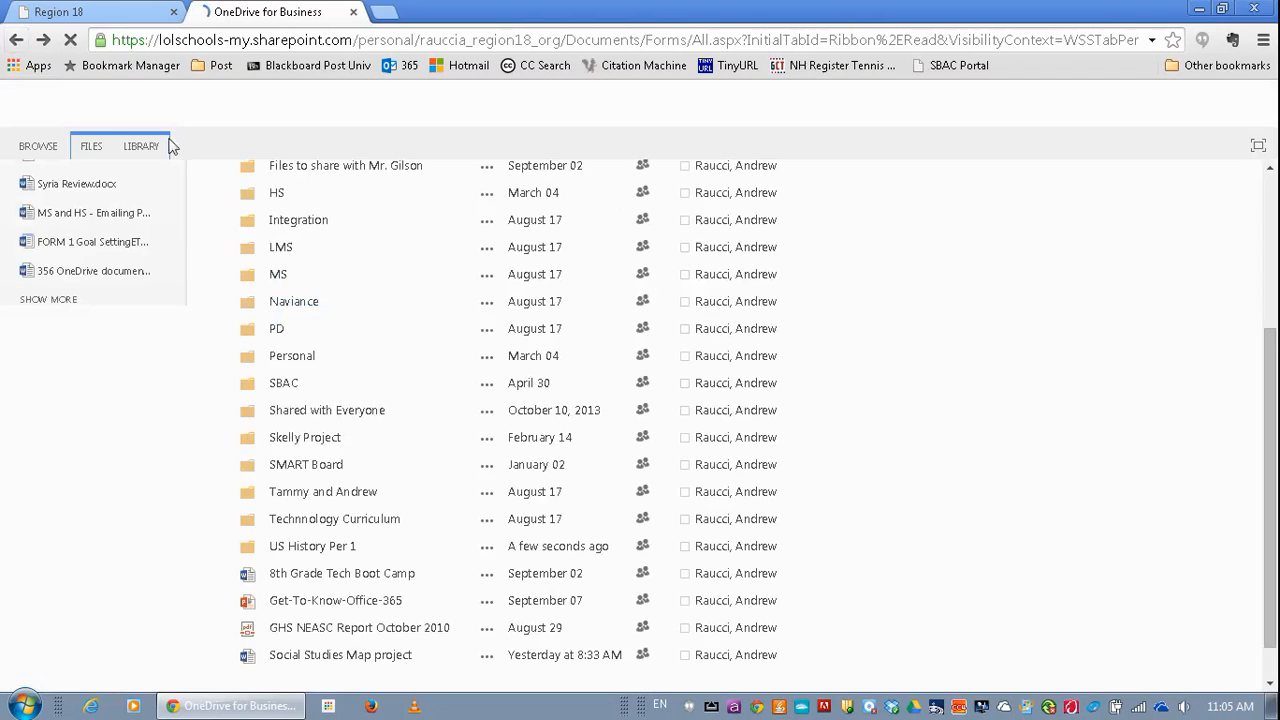